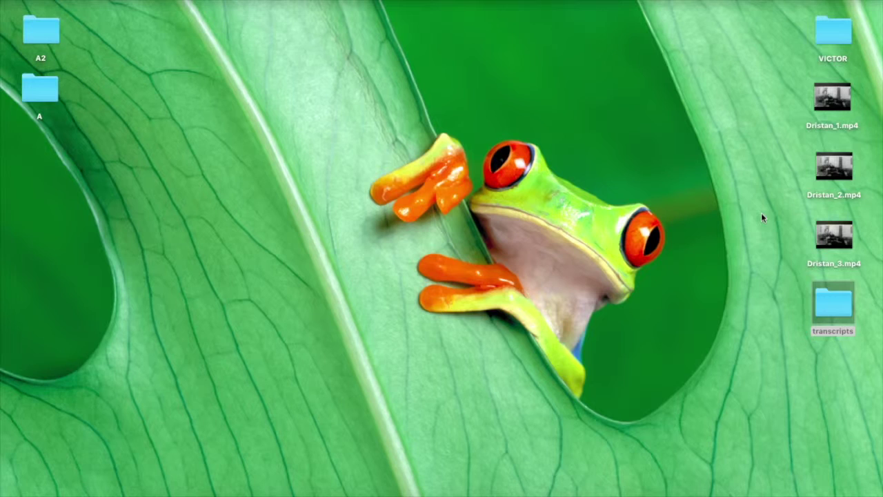
Open the transcripts folder in Finder to view the three Dristan transcript .docx files
mouse_move(816, 109)
mouse_move(817, 176)
mouse_move(822, 250)
double_click(833, 303)
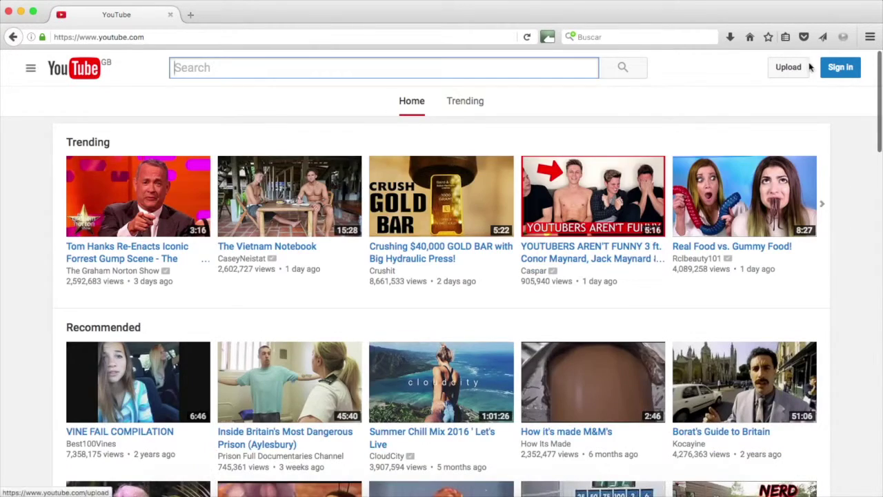
Sign in to YouTube with the project's Google account email and password
click(839, 73)
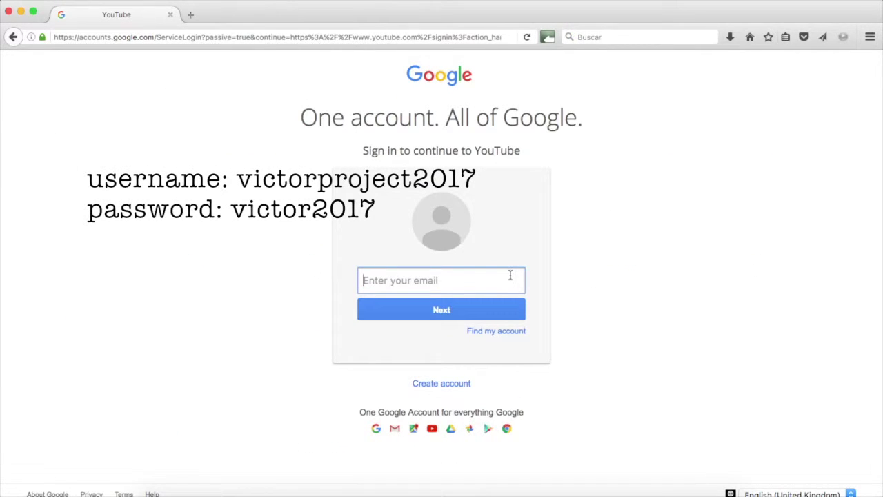
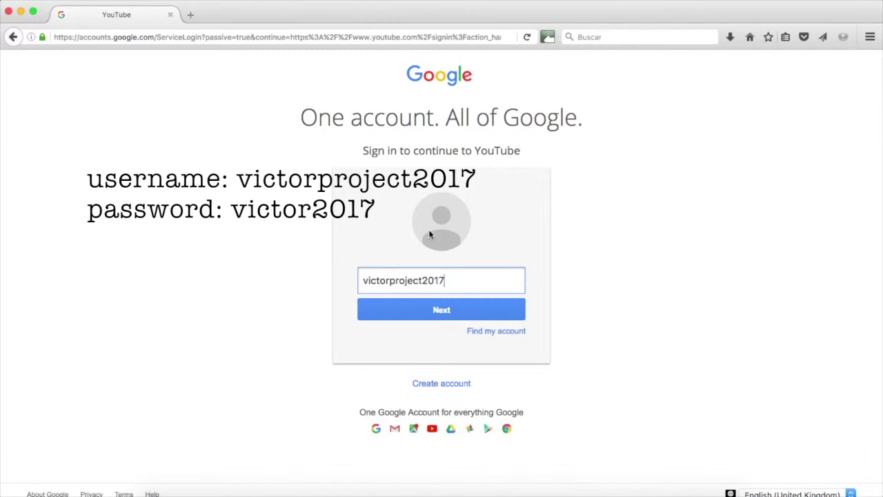
click(455, 315)
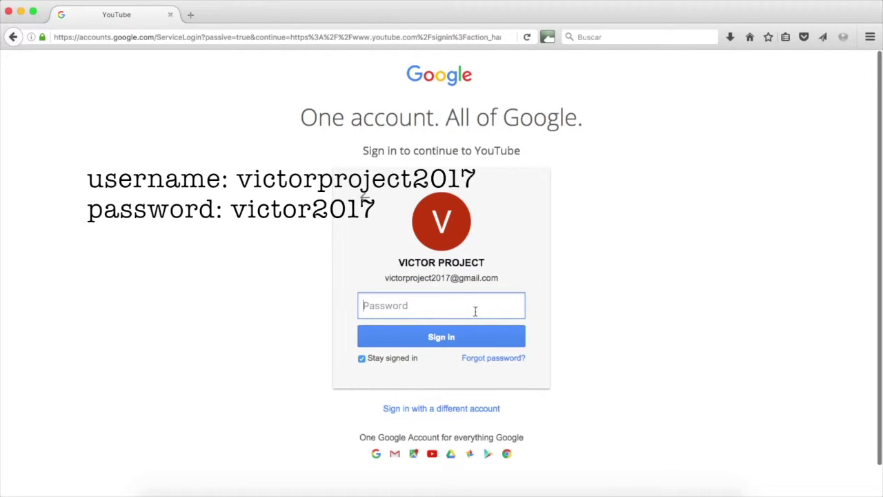
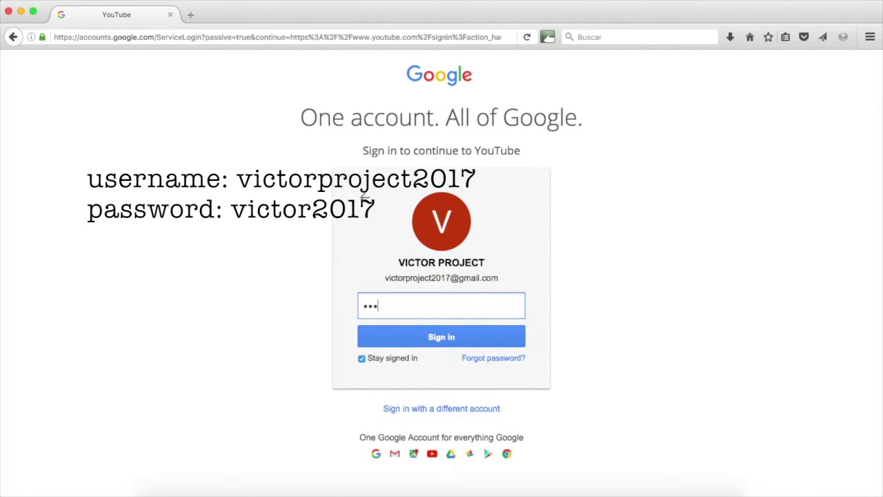
click(503, 337)
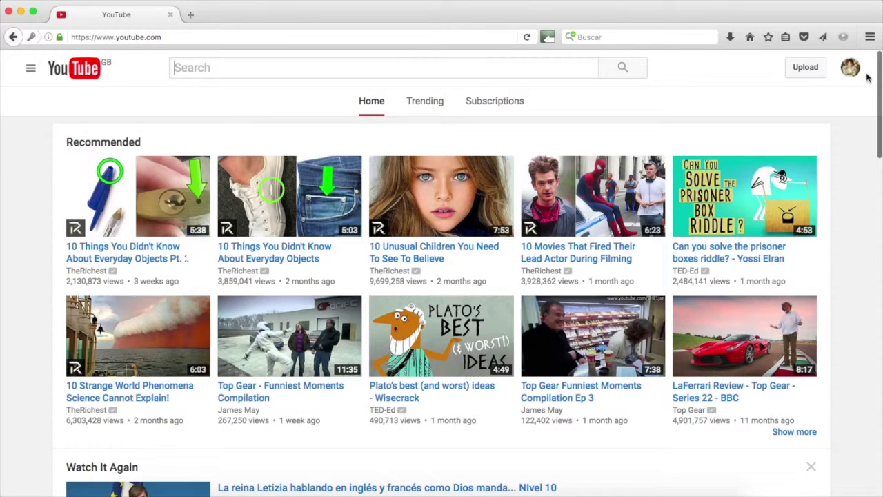
Upload Dristan_1.mp4, Dristan_2.mp4 and Dristan_3.mp4 from the desktop to YouTube
click(811, 78)
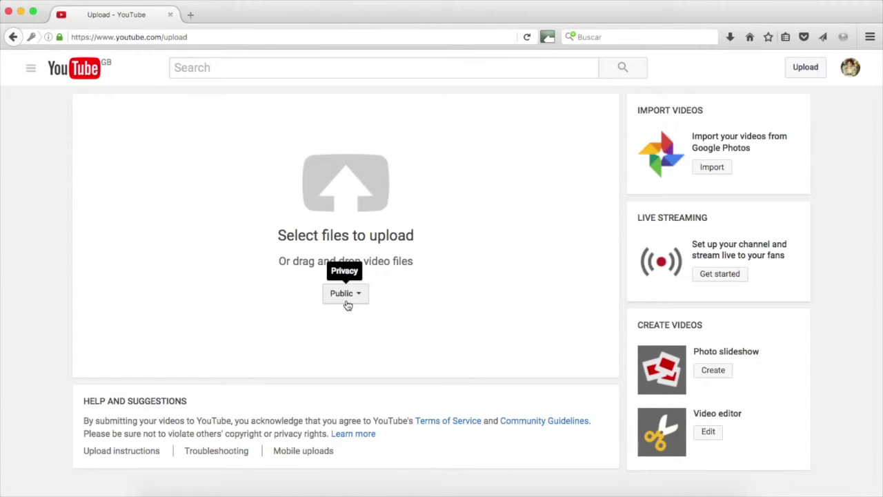
click(357, 215)
click(314, 127)
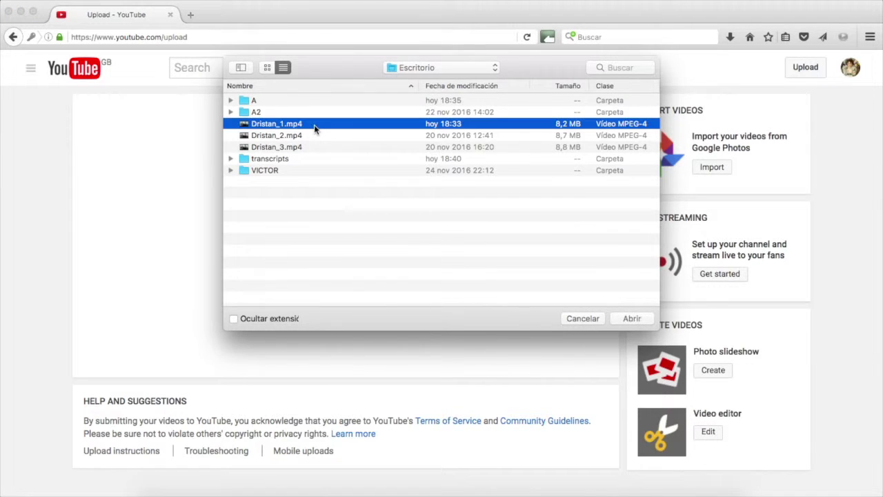
shift+click(311, 135)
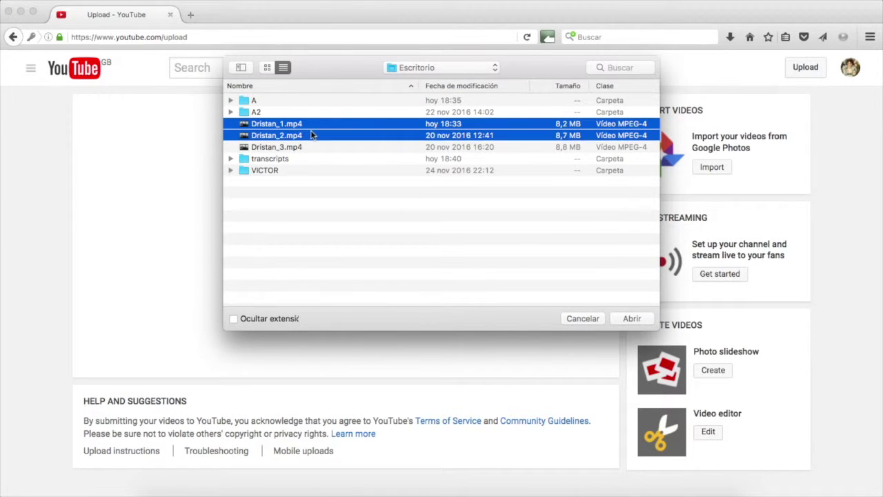
shift+click(311, 147)
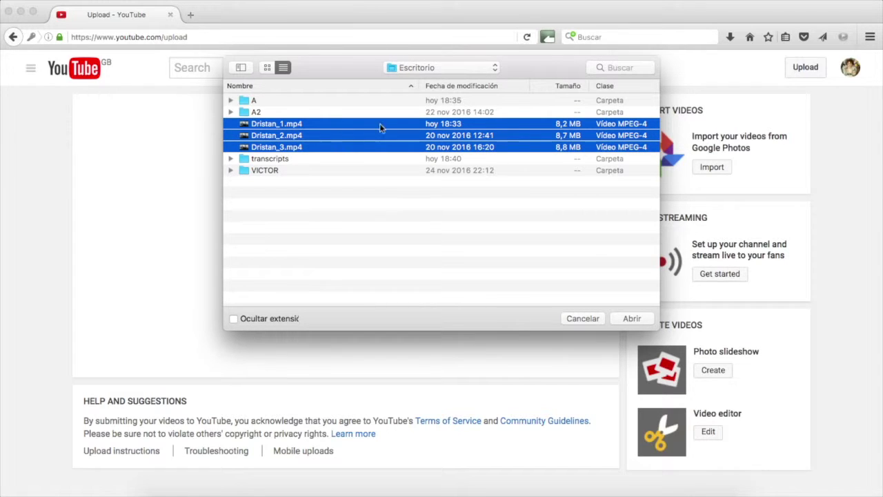
click(626, 318)
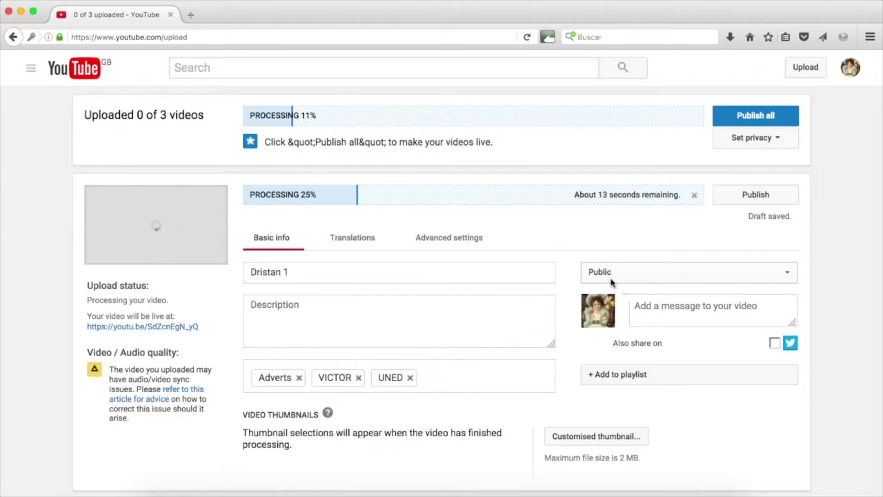
Create a new playlist named after the author from Dristan 1's playlist options
click(600, 376)
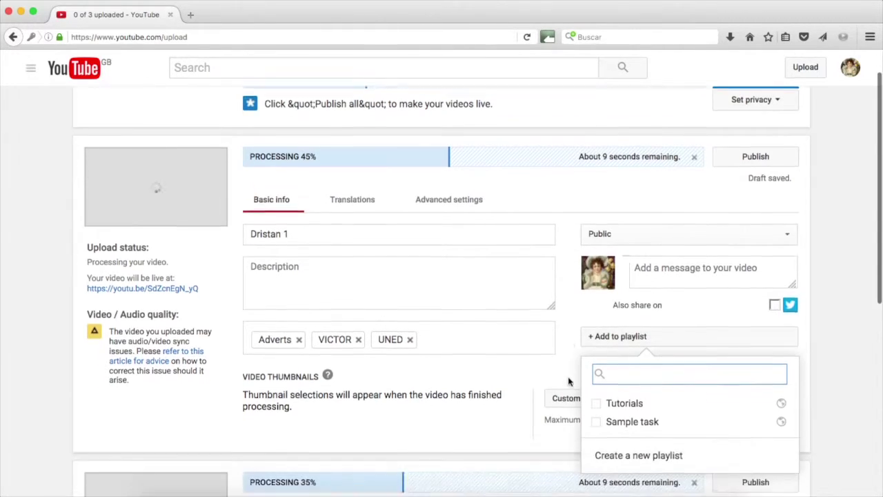
scroll(568, 379, down, 1)
click(603, 409)
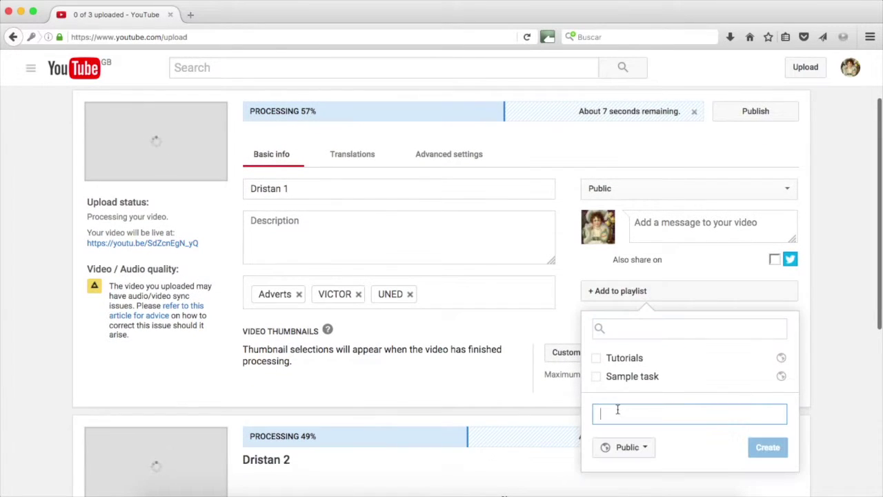
click(634, 414)
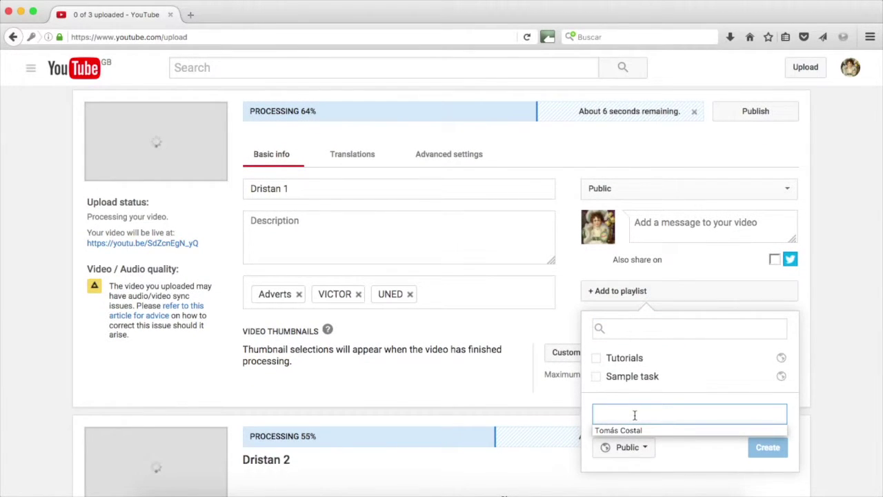
click(637, 429)
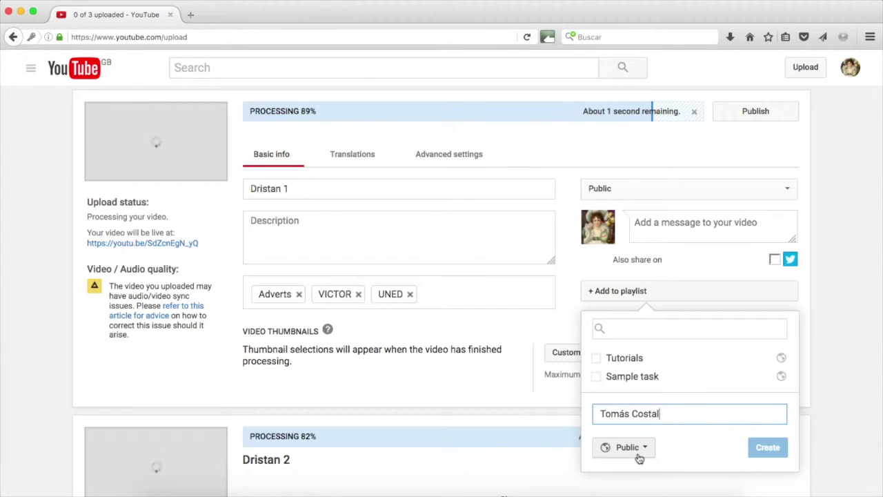
click(708, 414)
click(698, 436)
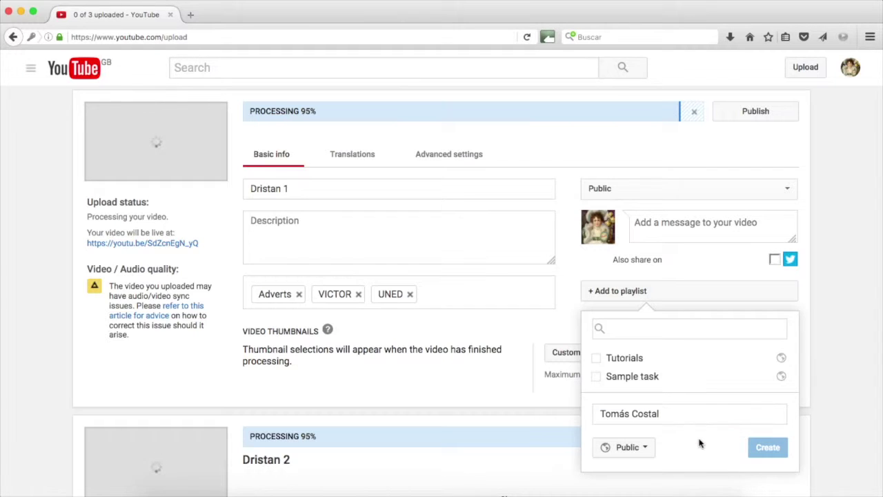
click(727, 418)
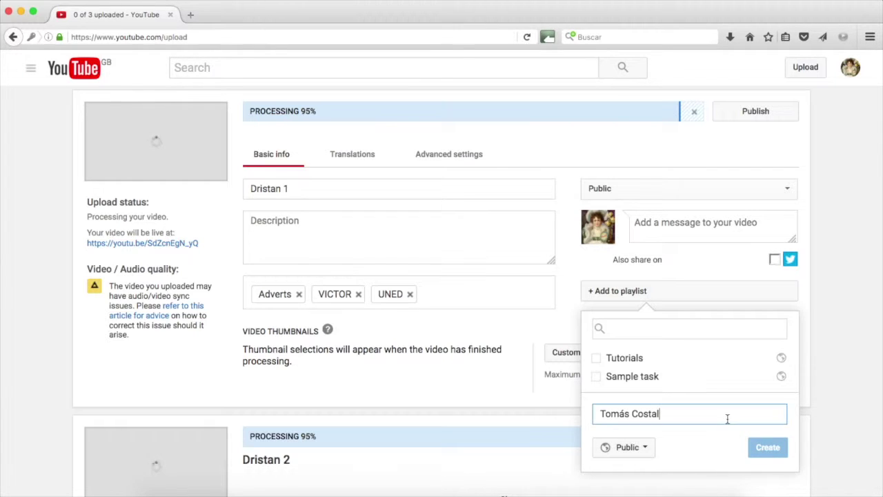
click(766, 454)
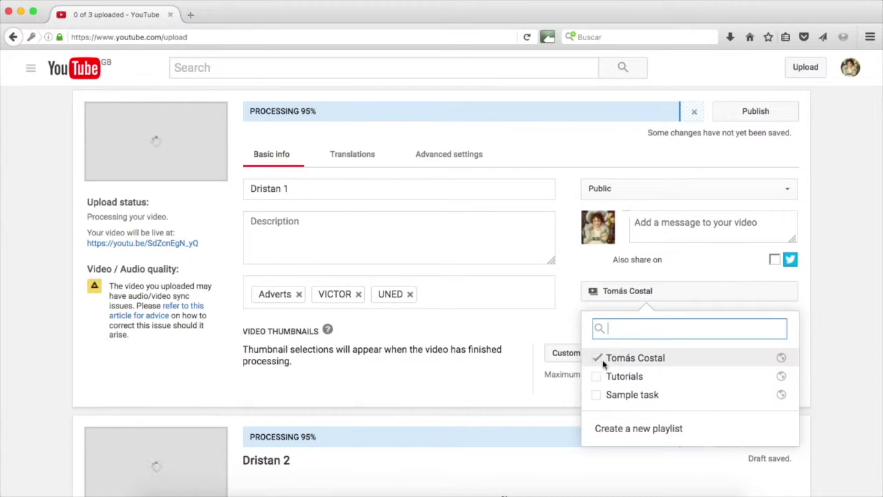
Make sure Dristan 1 stays ticked in the new playlist and close the list
click(596, 359)
click(596, 358)
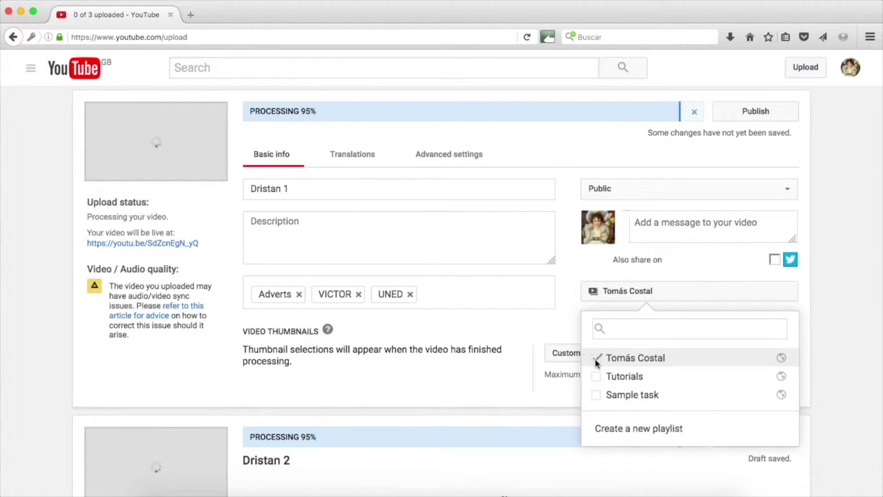
click(565, 320)
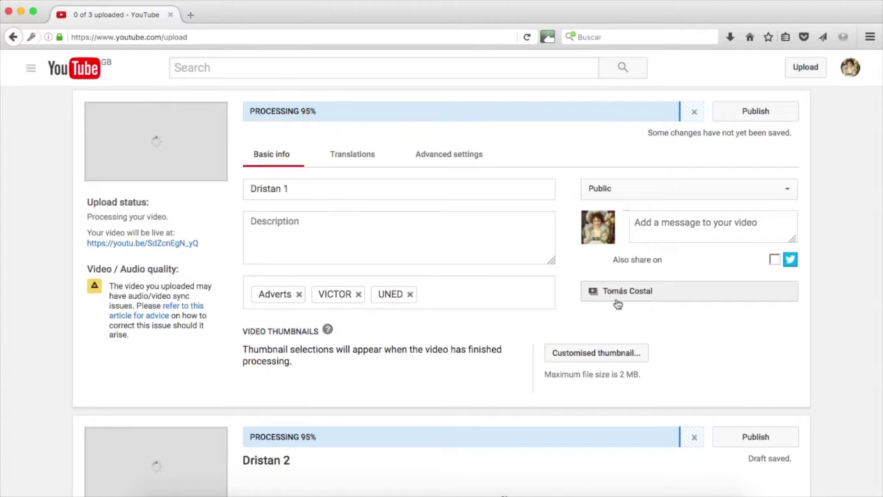
scroll(573, 310, up, 1)
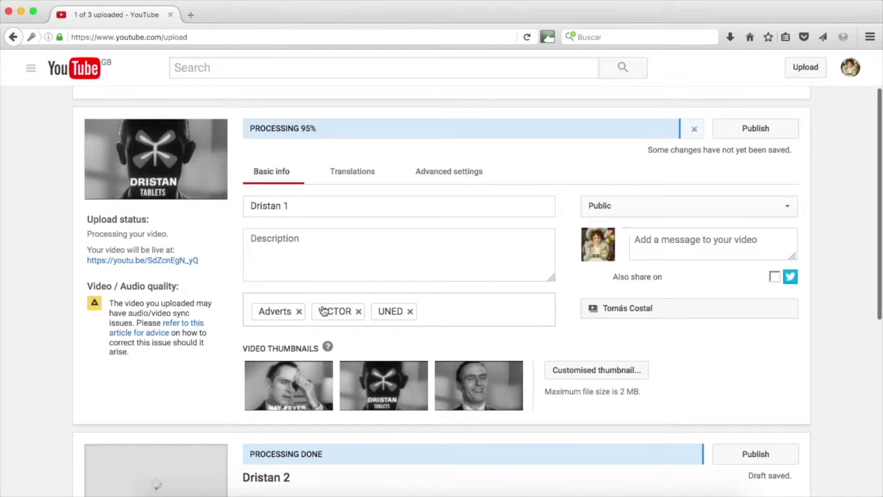
Add a Dristan tag to Dristan 1 and use the first frame as its thumbnail
click(438, 311)
text(Dristan)
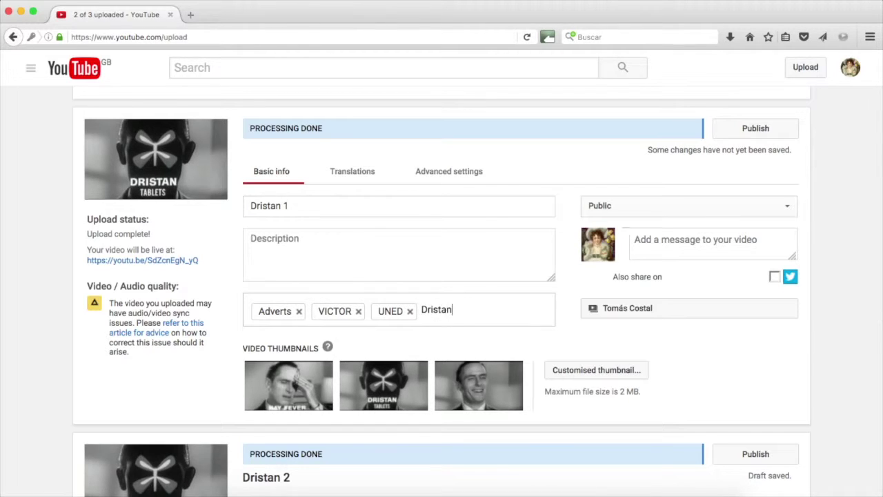
key(Return)
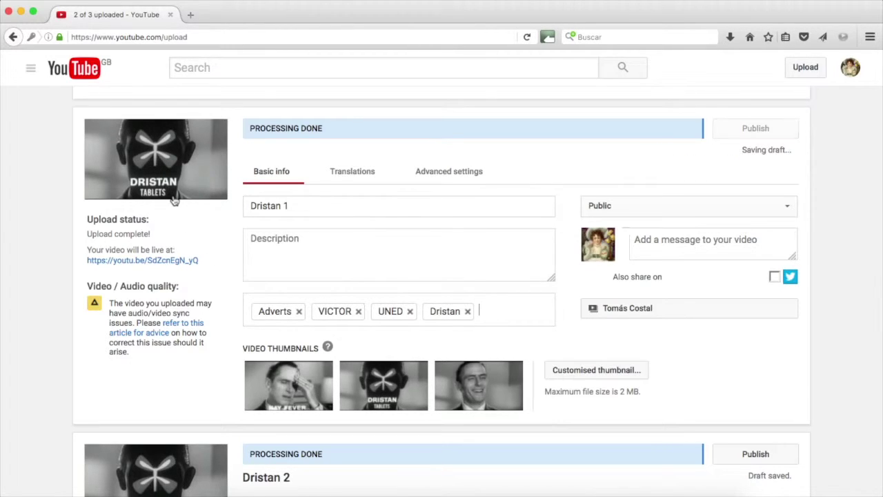
click(291, 387)
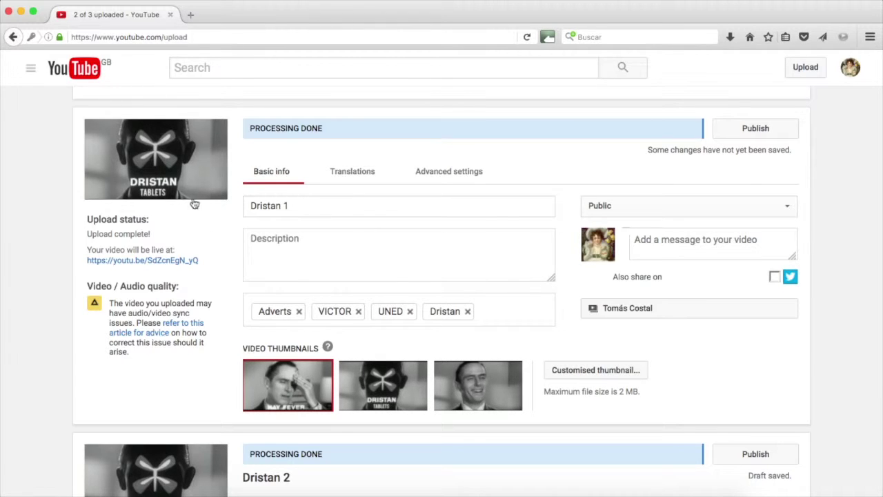
Write Dristan 1's description: 'Sample task. Same script as in the original. Stage 1.' plus the author's UNED credit
click(280, 241)
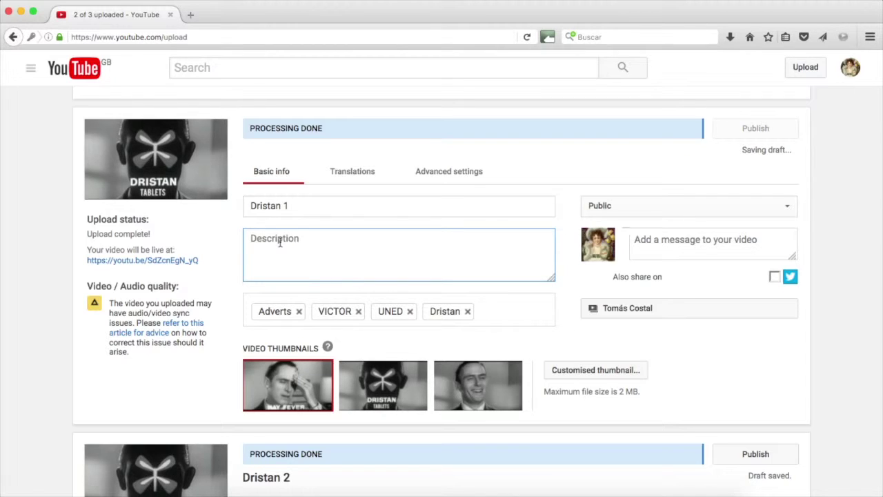
text(Sample task.)
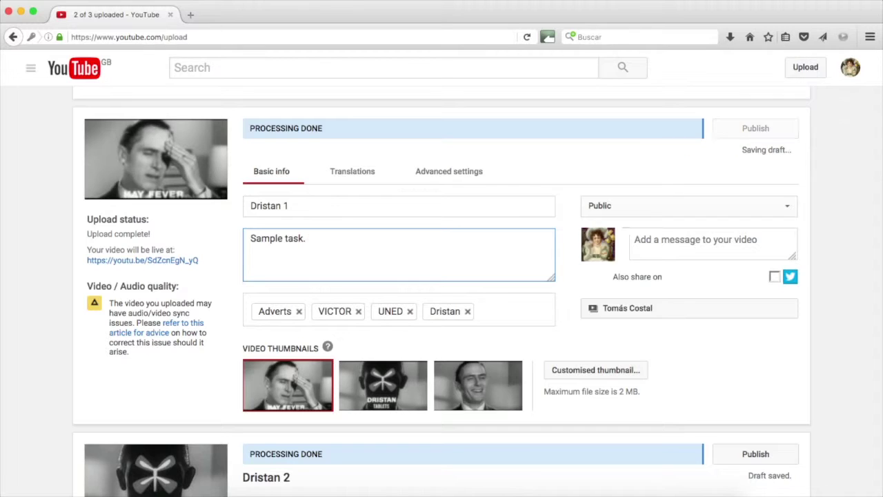
text(Same s)
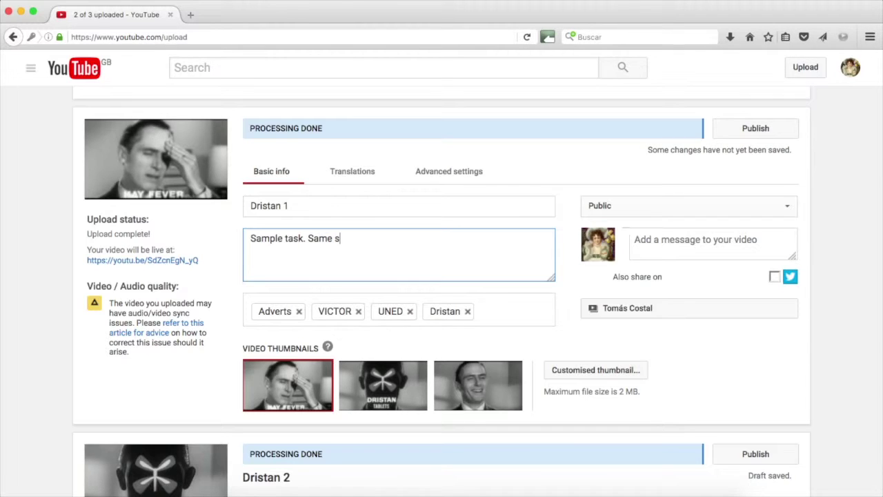
text(cript as in the original. )
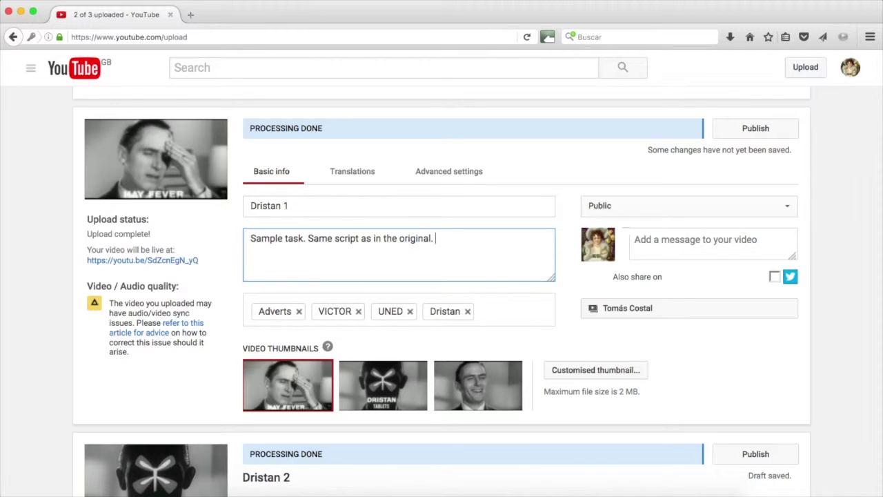
text(Stage 1. )
text(Tomás Costal)
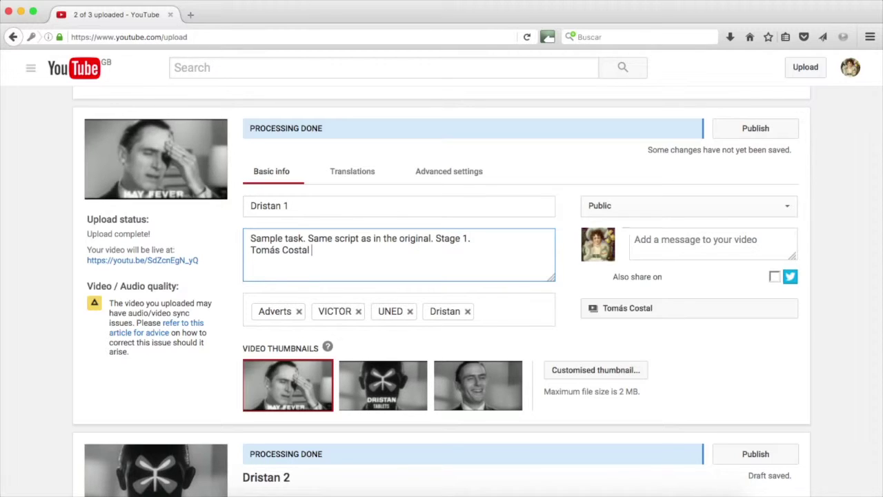
text( (UNED).)
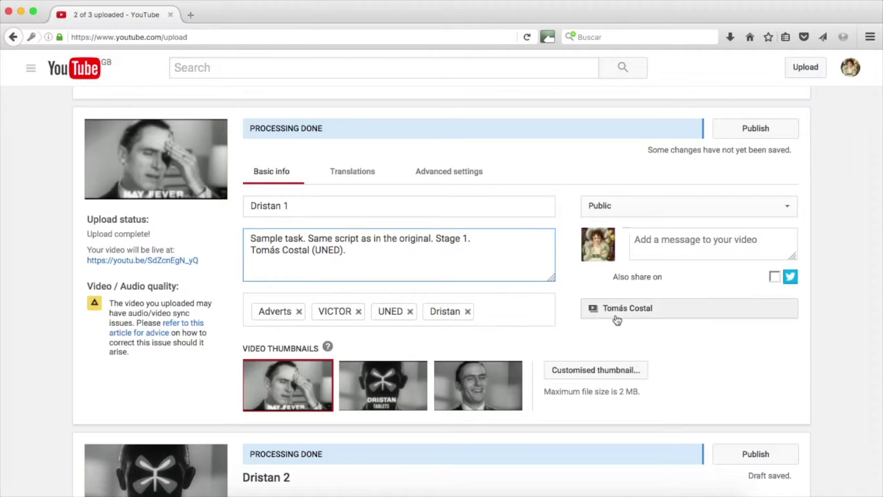
Set Dristan 1's recording date to today, 29 November 2016, under Advanced settings
click(450, 178)
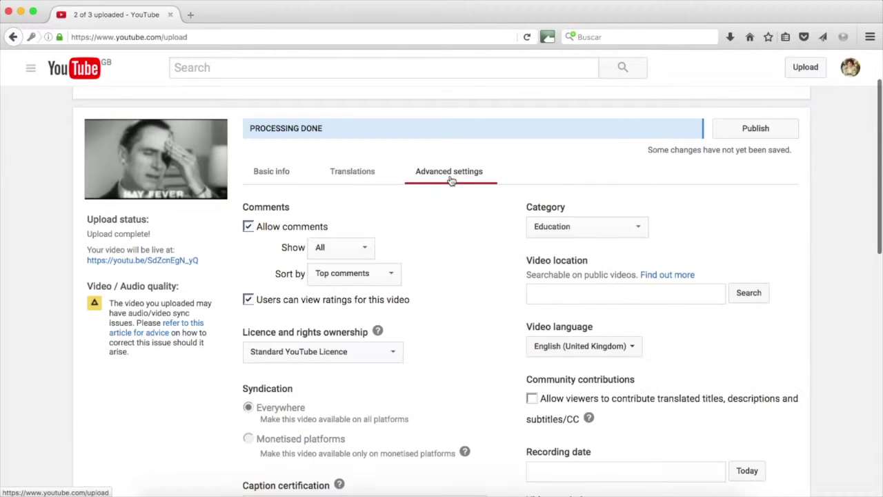
scroll(500, 265, down, 3)
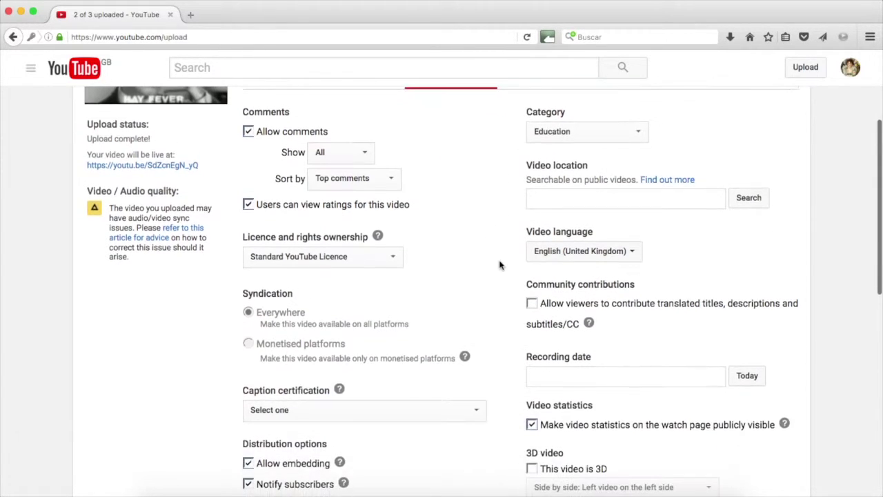
scroll(524, 303, down, 2)
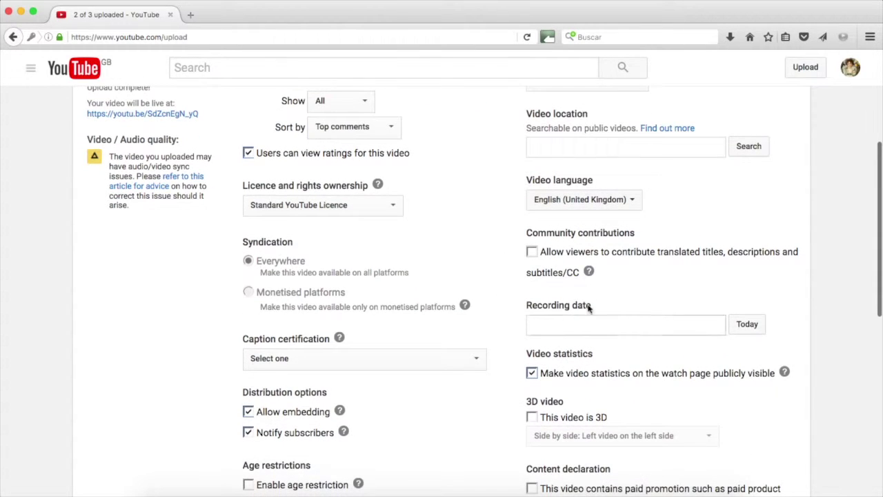
click(747, 326)
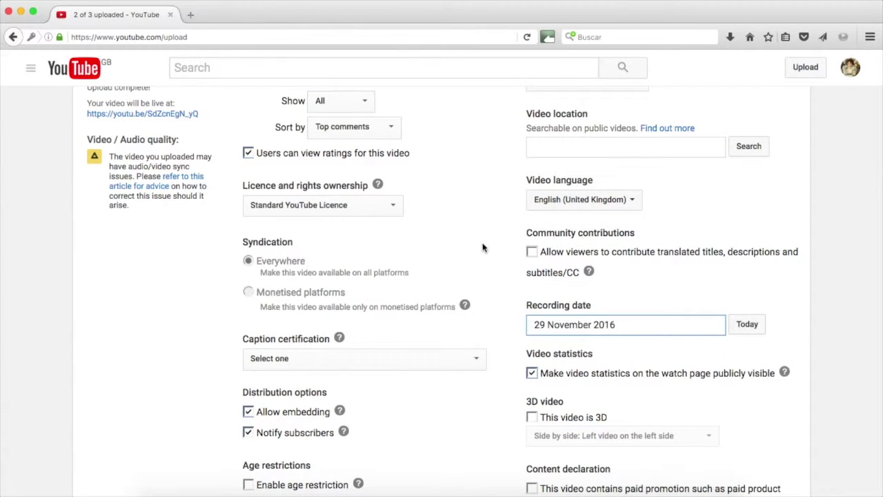
scroll(476, 245, up, 1)
scroll(476, 244, up, 3)
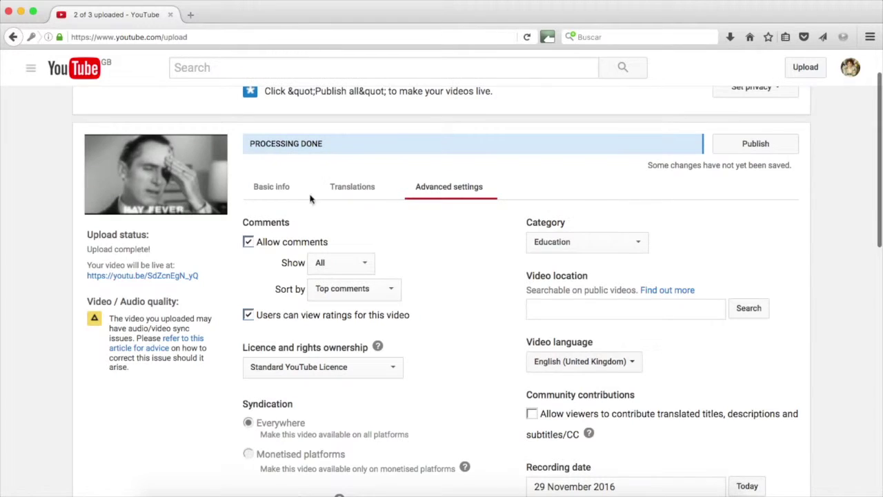
click(284, 189)
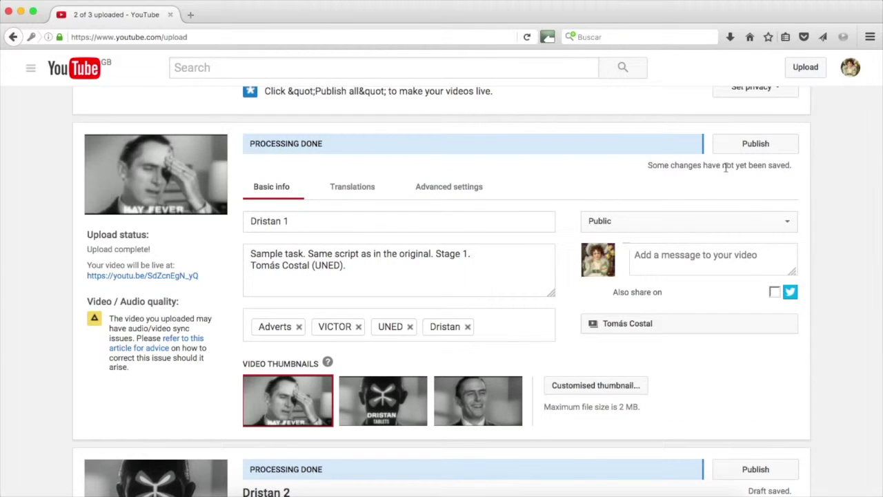
scroll(570, 250, down, 5)
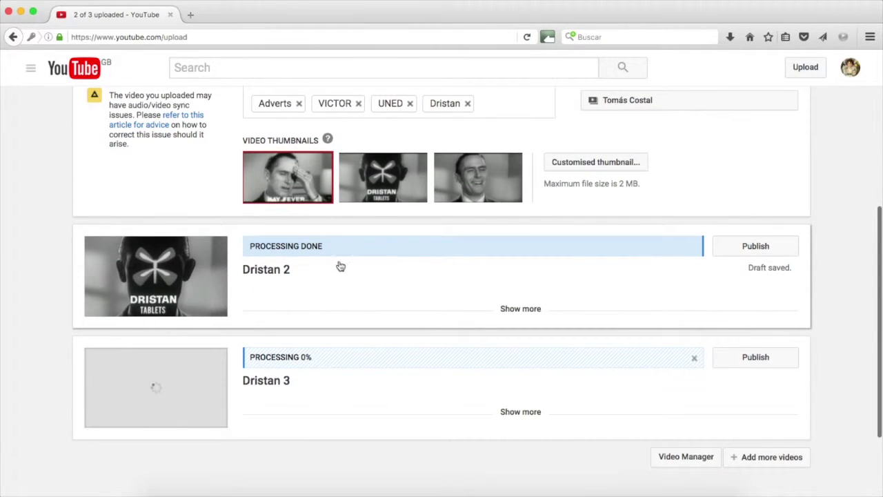
Add Dristan 2 to the author-named playlist
click(521, 309)
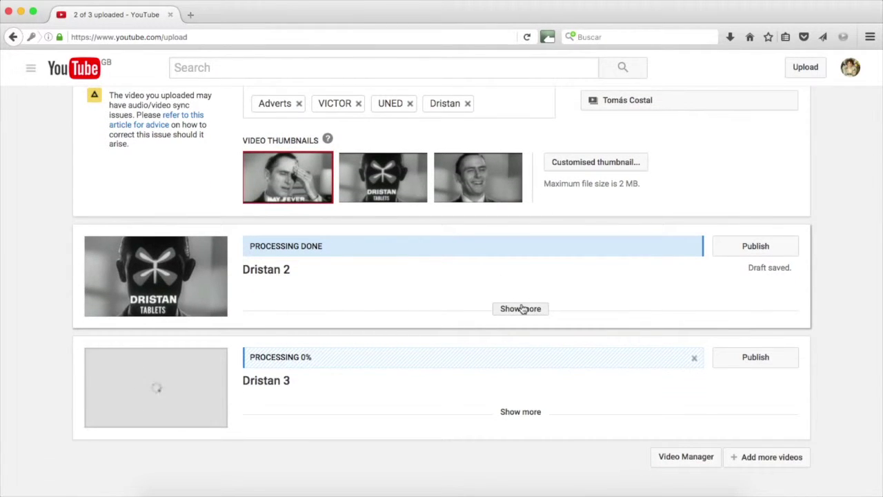
scroll(566, 338, down, 3)
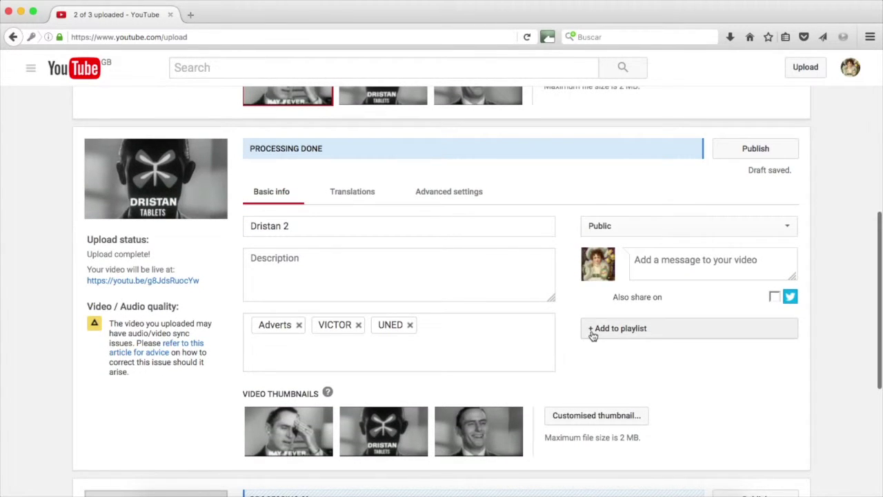
click(592, 331)
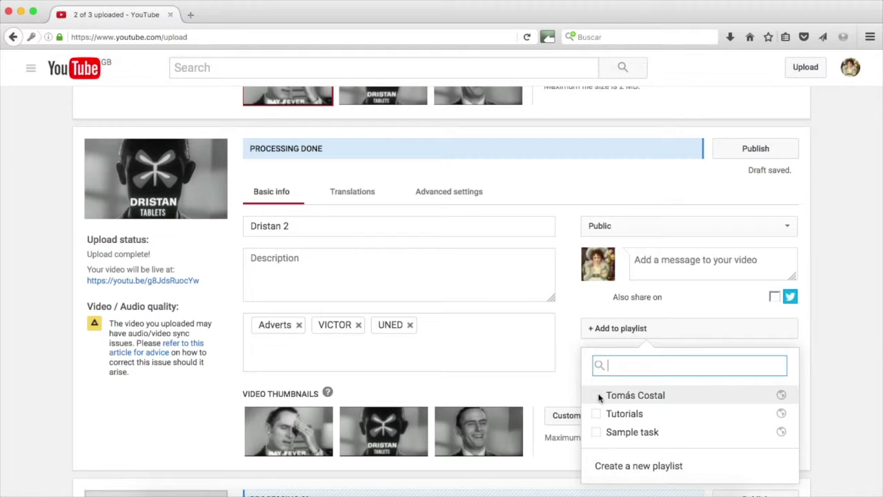
click(595, 394)
click(575, 343)
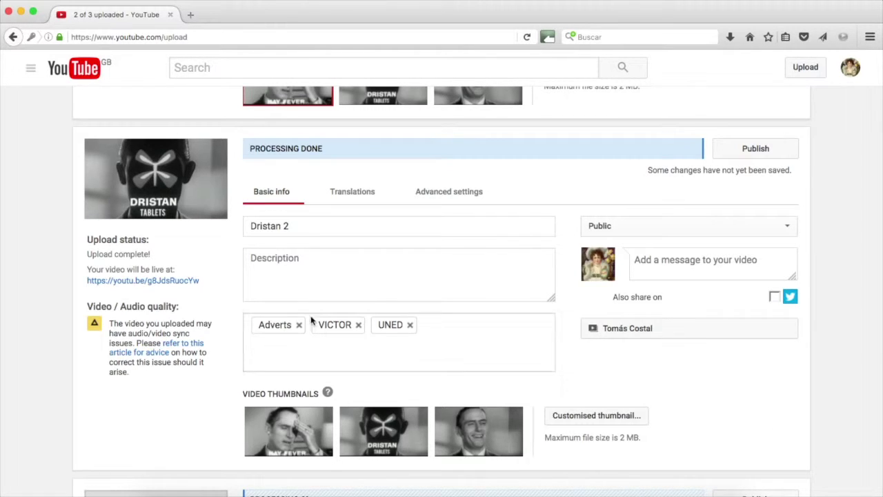
Give Dristan 2 a fourth tag, Dristan
click(441, 331)
text(Dristan)
key(Return)
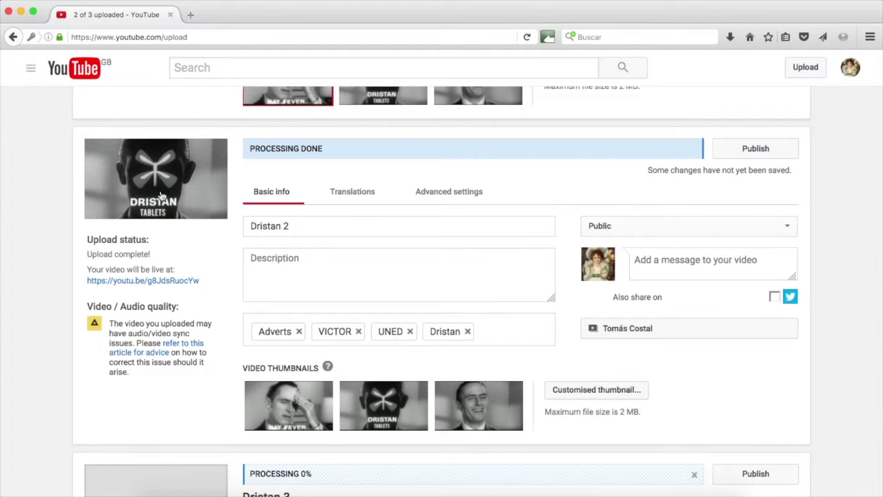
click(290, 258)
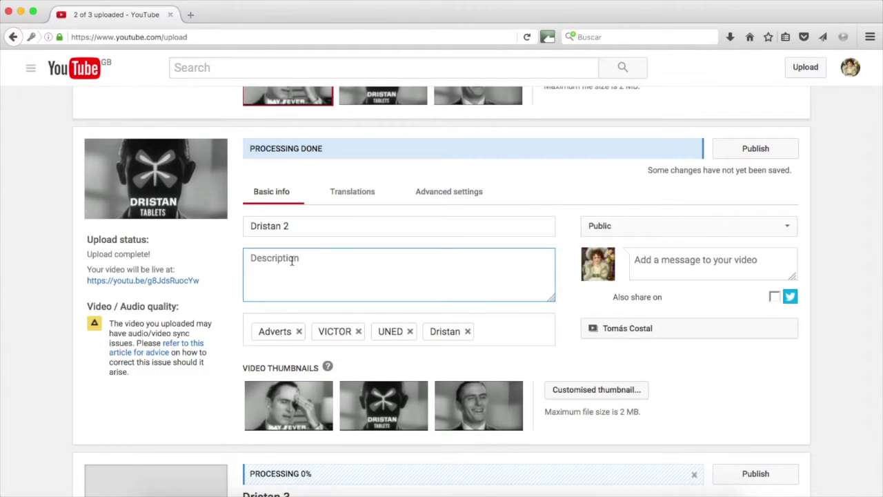
Enter Dristan 2's description: 'Sample task. Modified script with key words and phrases.' plus the author's UNED credit
text(Sample task. Modified s)
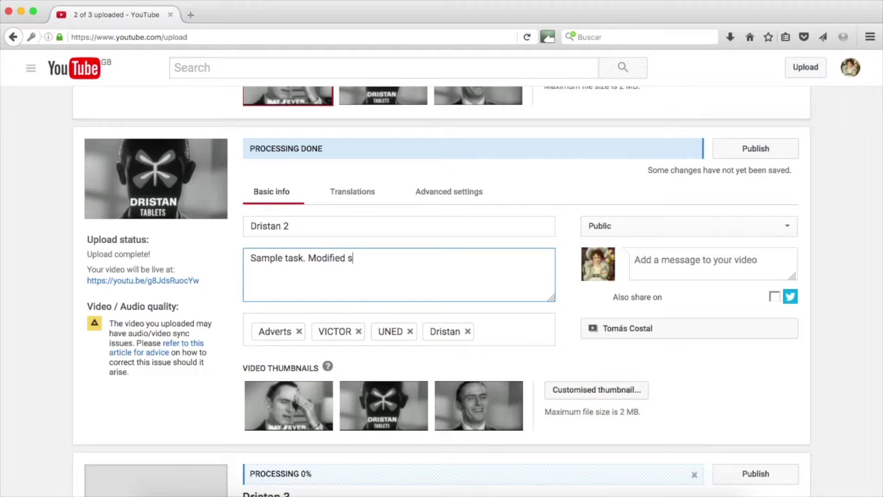
text(cript with key words and phras)
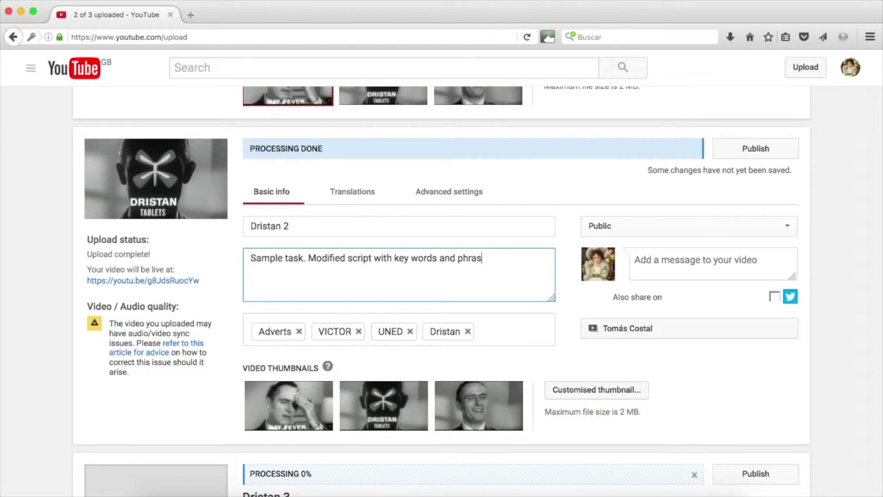
text(es. Tomás Costal)
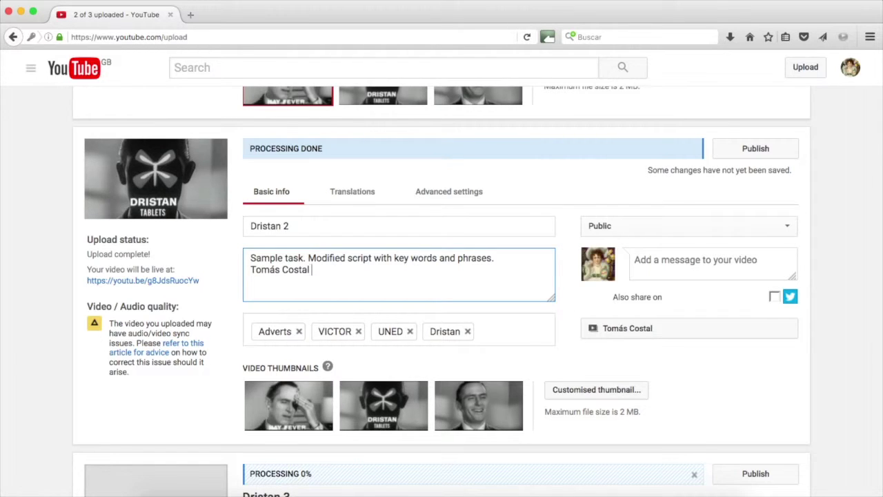
text( (UNED).)
Set Dristan 2's recording date to 29 November 2016 under Advanced settings
click(475, 193)
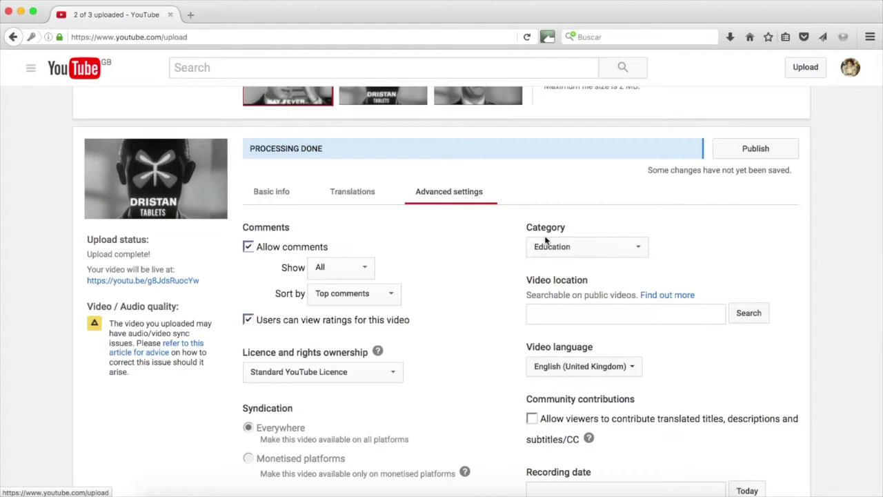
scroll(534, 353, down, 5)
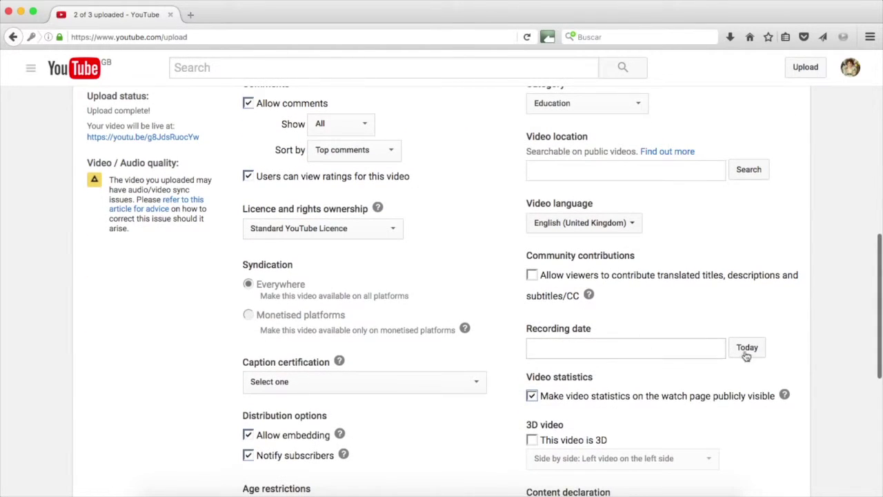
click(751, 350)
scroll(508, 288, up, 5)
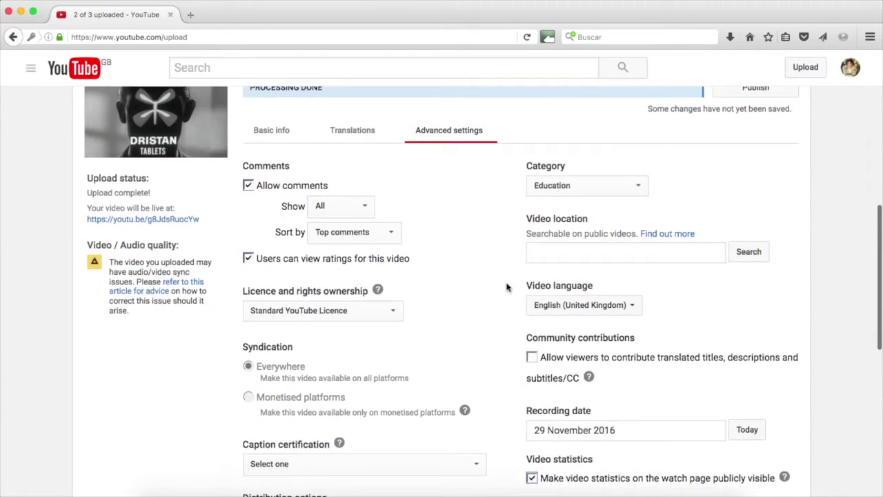
click(287, 209)
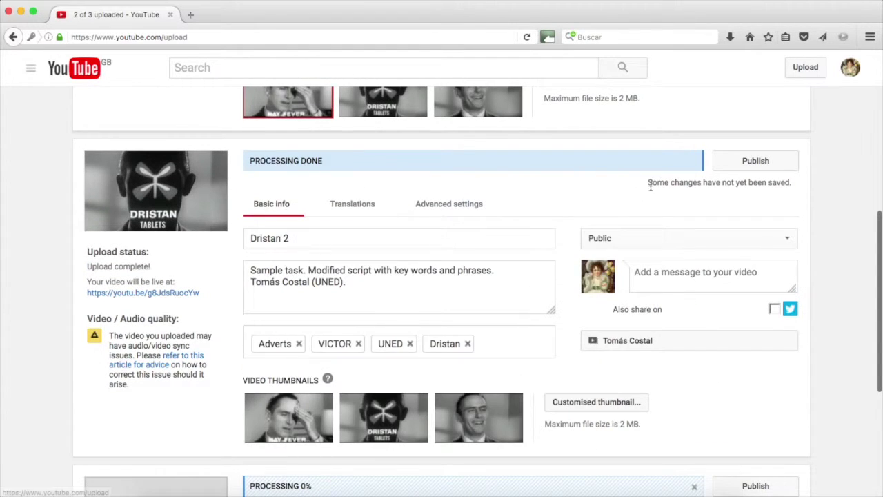
scroll(562, 256, down, 8)
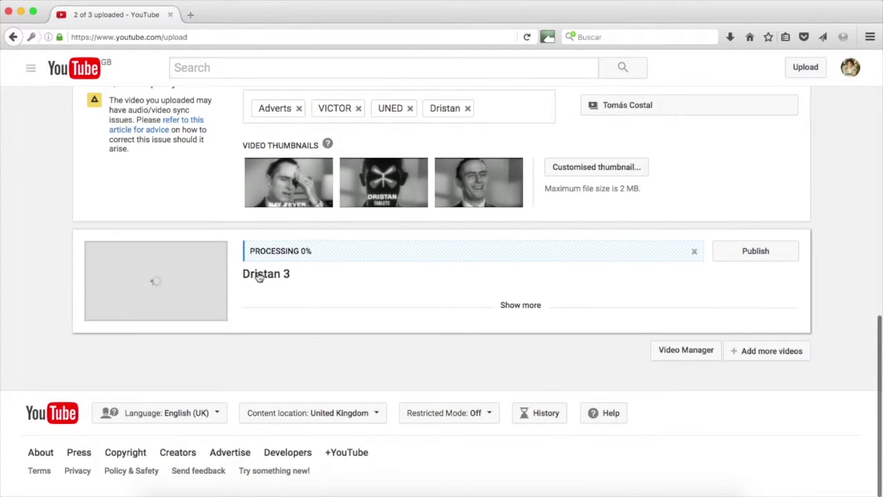
Add Dristan 3 to the author-named playlist
click(520, 305)
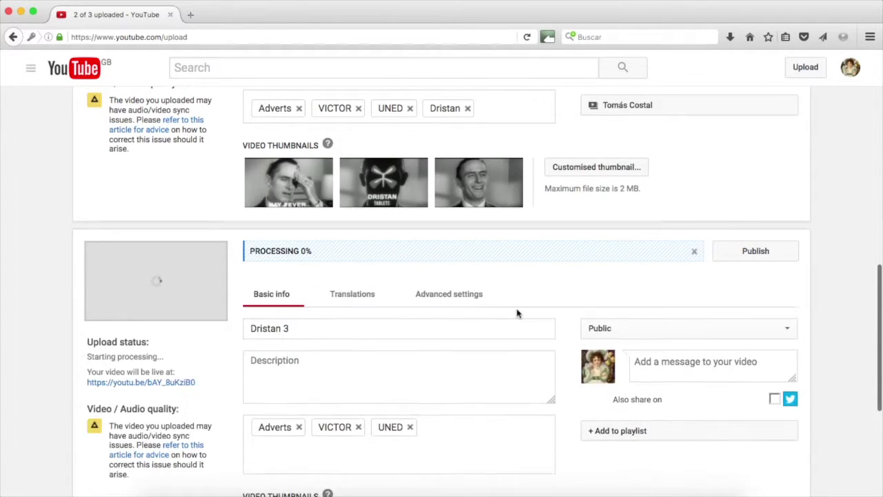
scroll(518, 311, down, 5)
scroll(517, 309, down, 1)
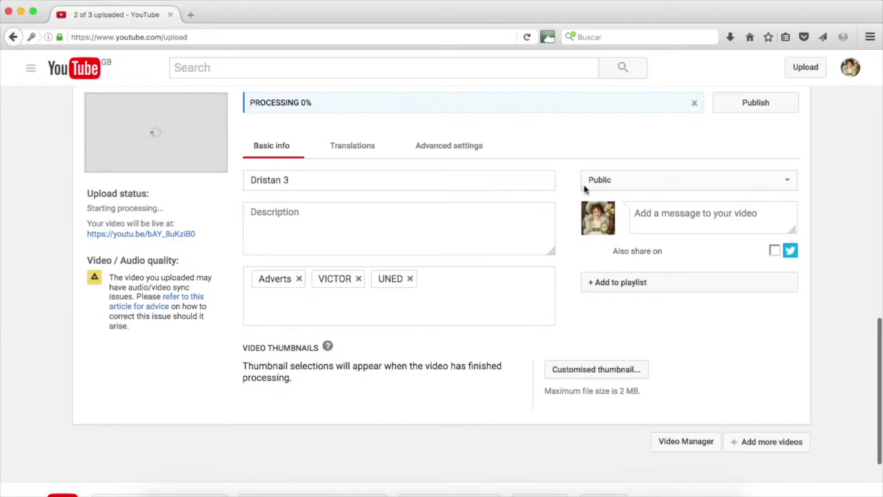
click(598, 288)
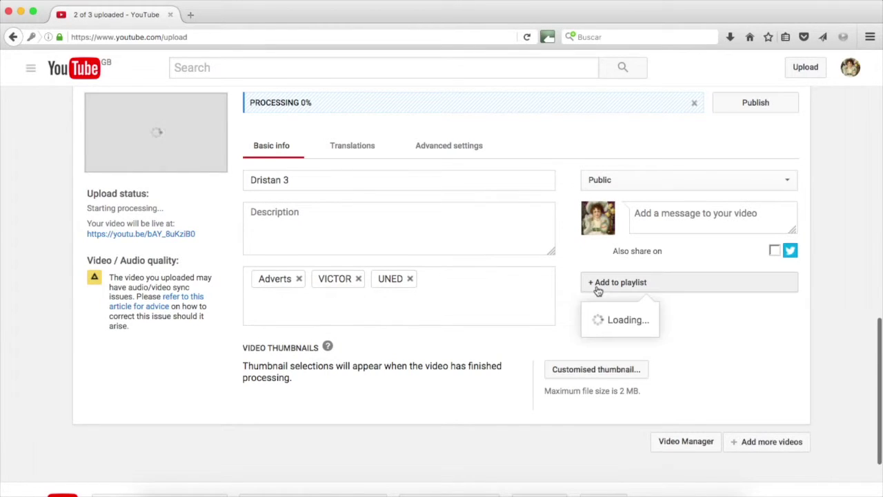
click(597, 349)
Give Dristan 3 a fourth tag, Dristan
click(489, 296)
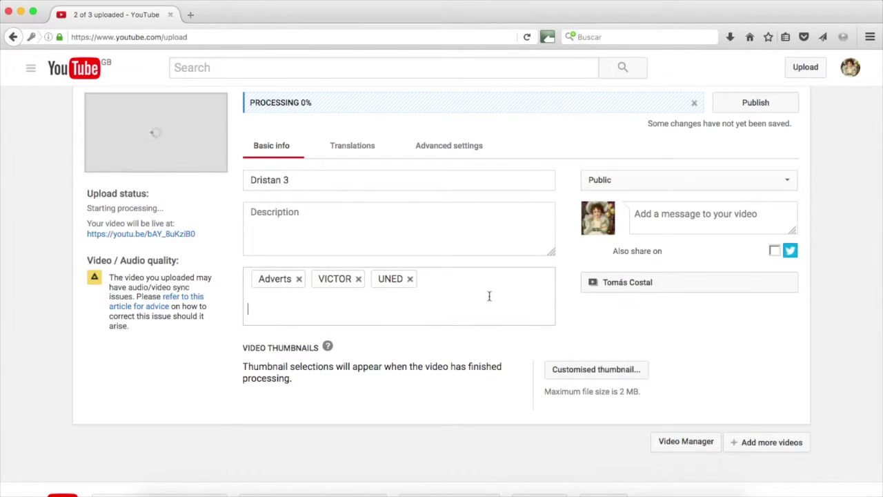
text(Dristan)
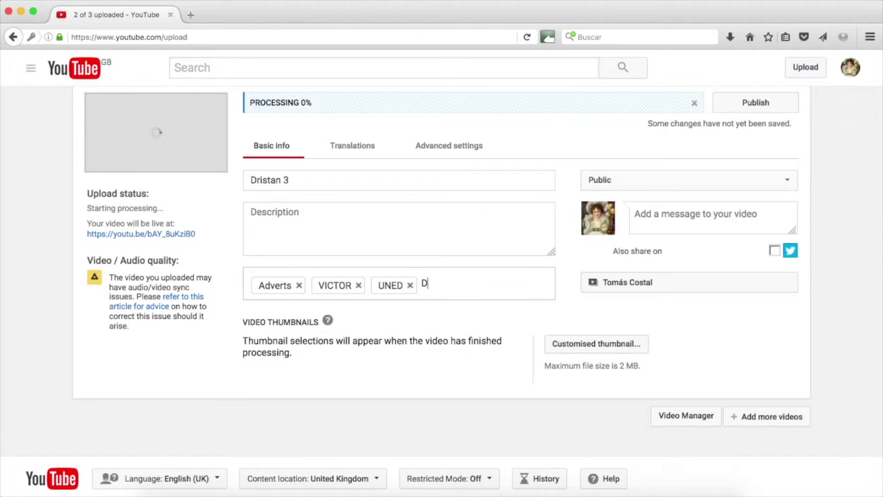
key(Return)
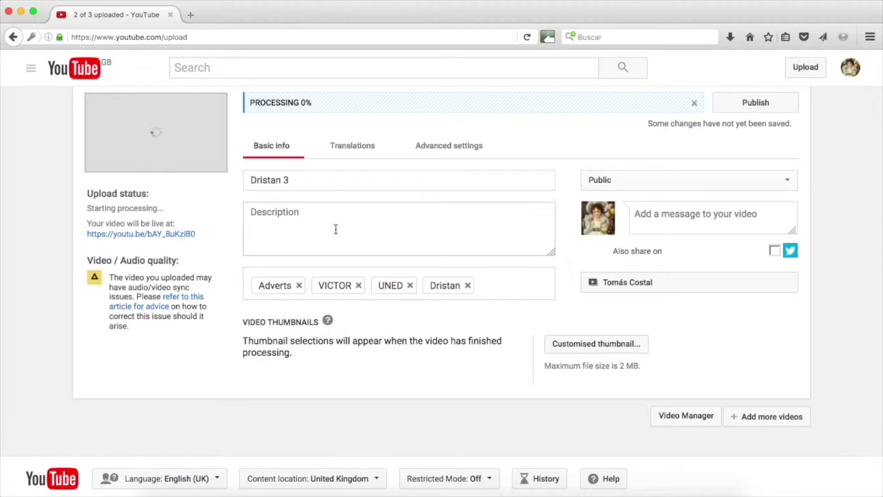
click(336, 229)
Write Dristan 3's description 'Sample task. Free adaptation. Stage 3.' followed by the author's name and (UNED)
text(Sample task. Fr)
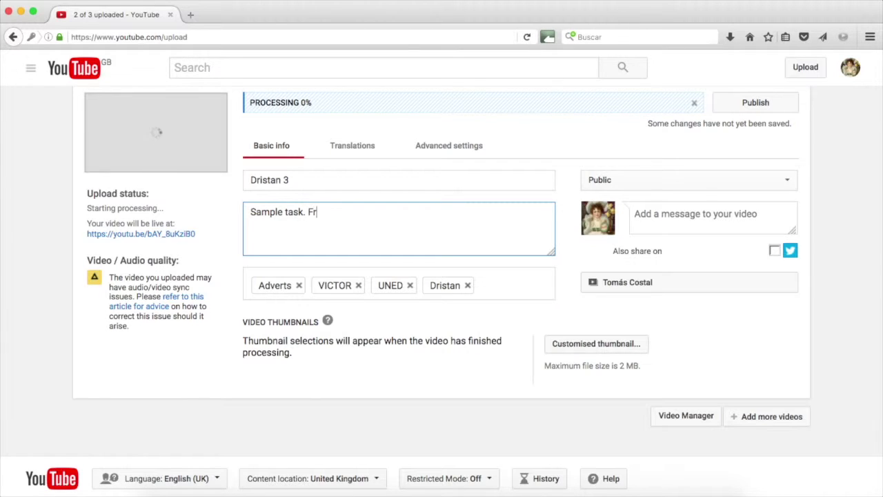
text(ee adaptation. Stage)
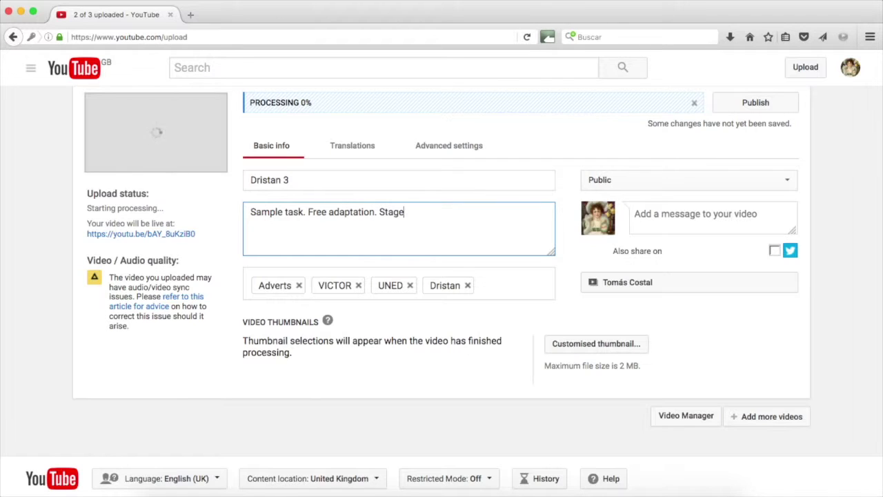
text( 3. Tomás Costa)
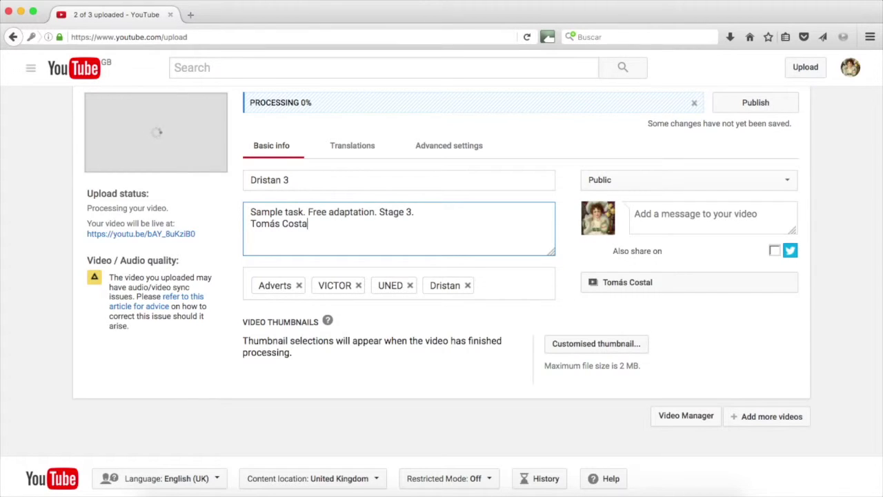
text(l (UNED).)
click(447, 148)
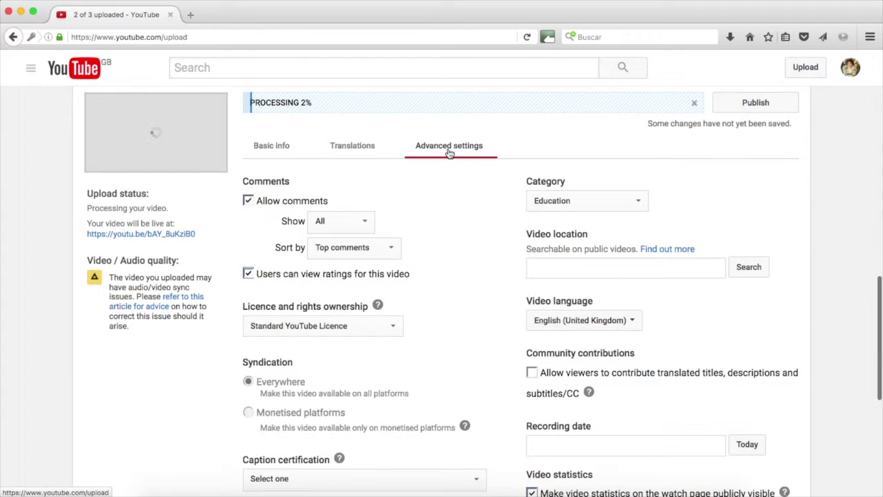
Set Dristan 3's recording date to today, 29 November 2016, in the advanced settings
scroll(504, 313, down, 3)
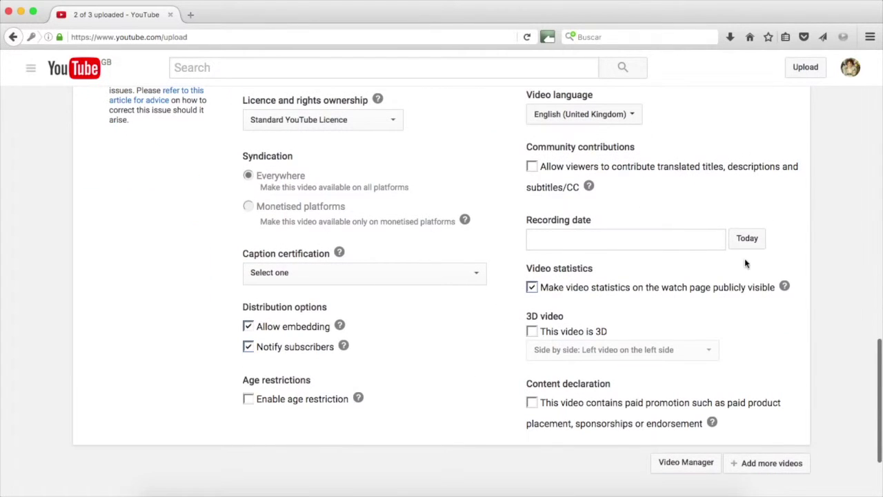
click(747, 240)
scroll(498, 220, up, 4)
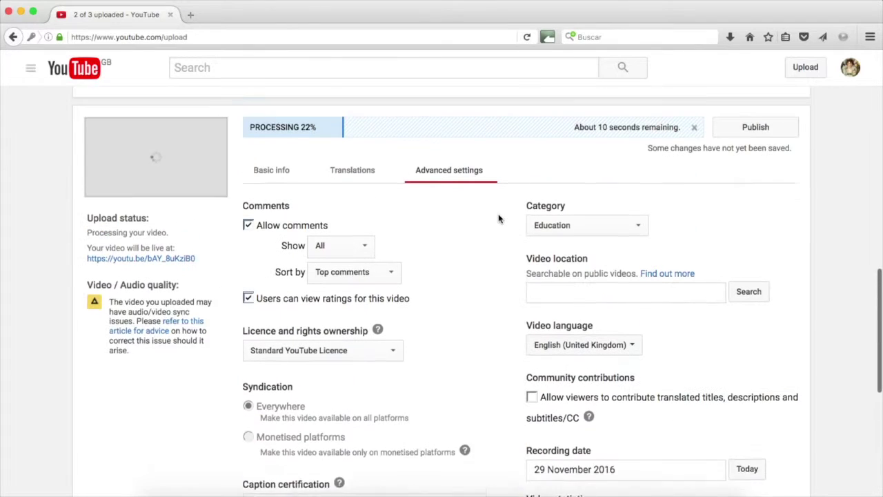
click(282, 180)
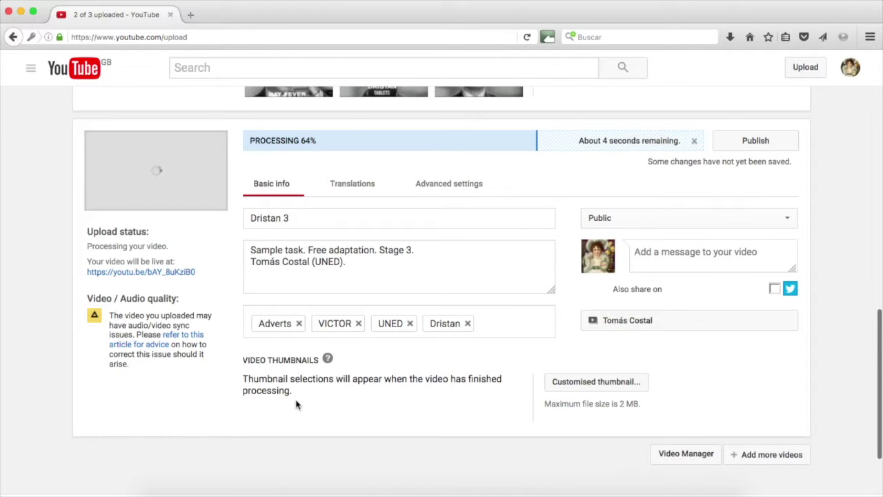
scroll(296, 404, up, 3)
Append 'Stage 2.' to the end of Dristan 2's first description line
scroll(296, 405, up, 1)
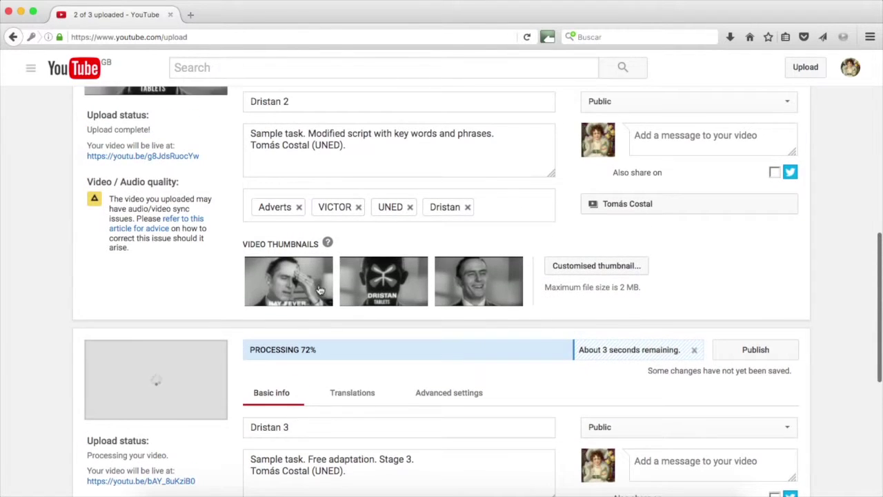
click(506, 131)
text(Sta)
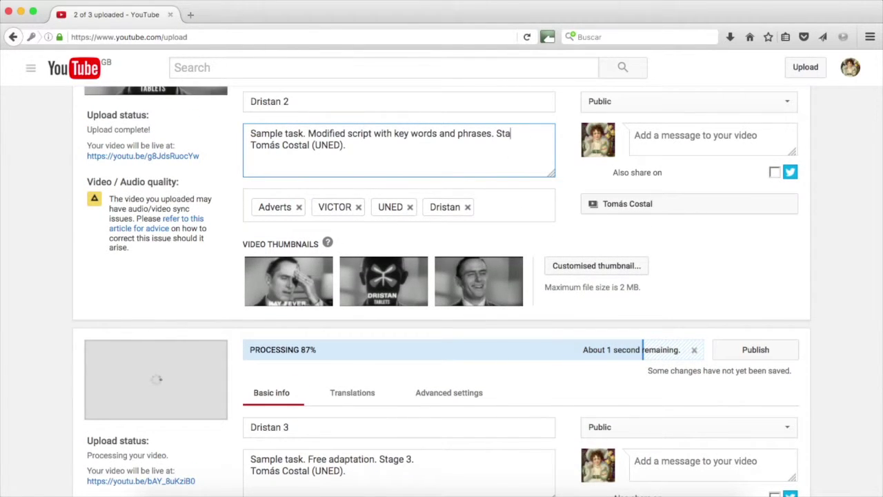
text(ge 2.)
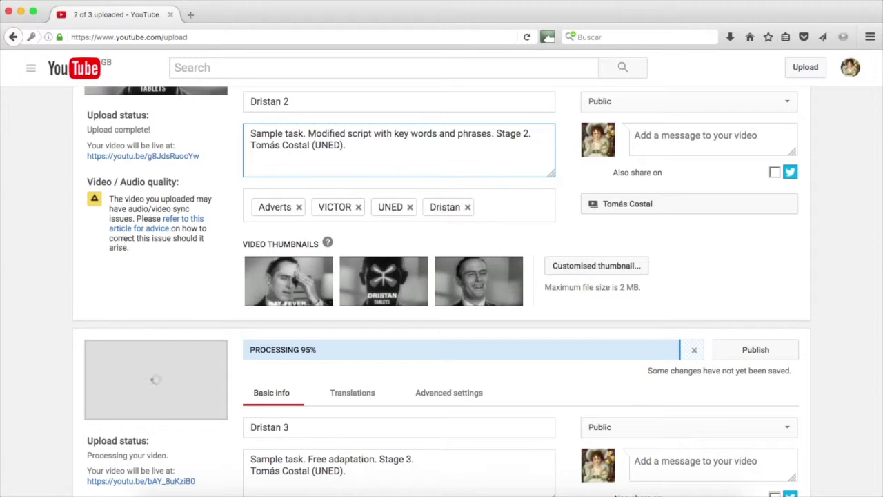
scroll(499, 449, down, 2)
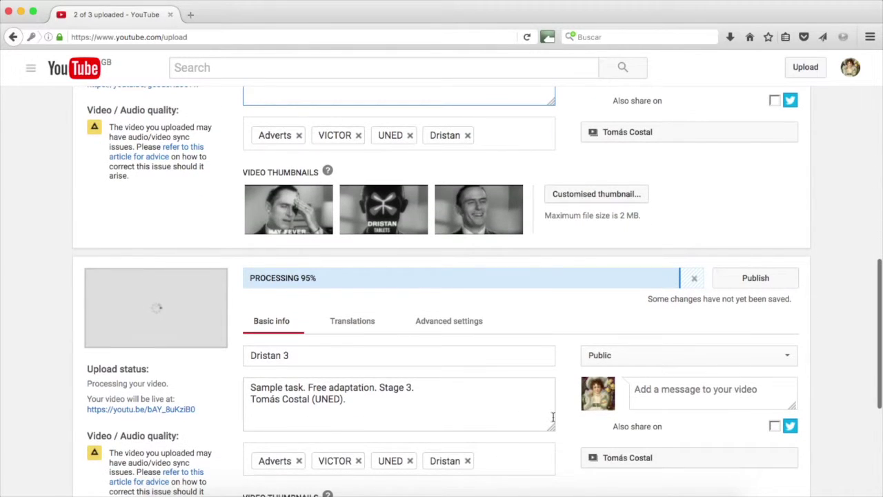
scroll(552, 417, down, 4)
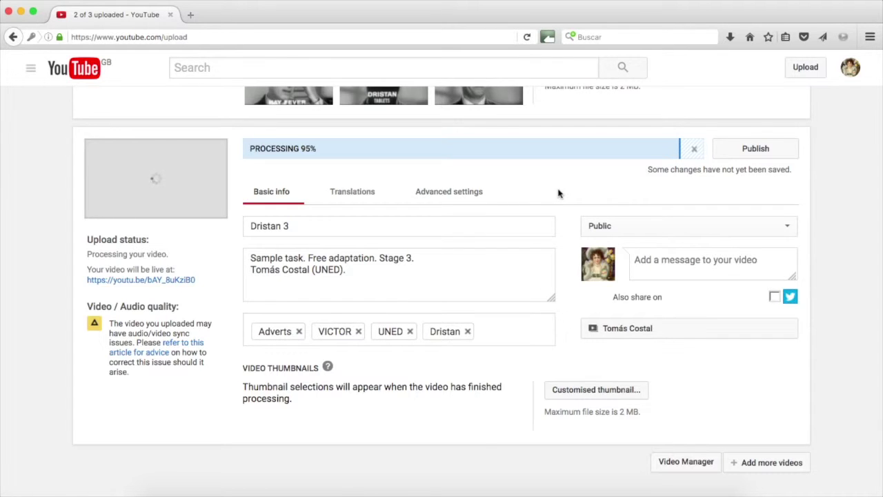
scroll(558, 193, up, 10)
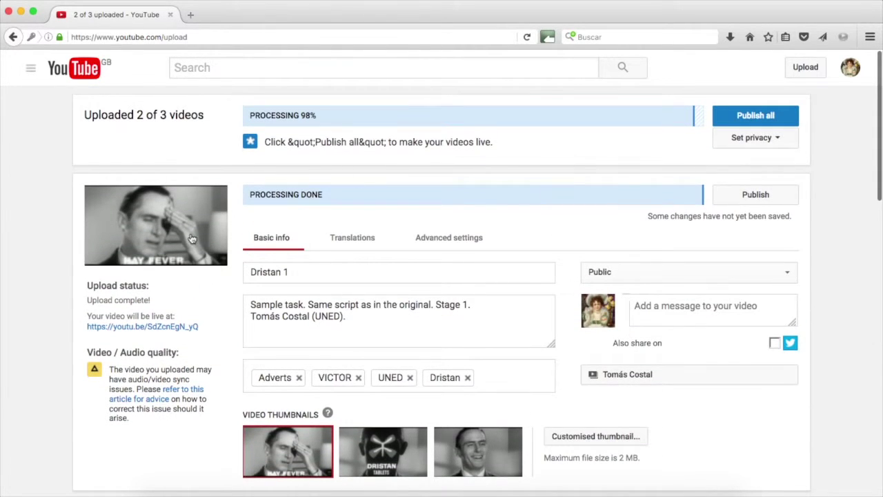
scroll(234, 272, down, 1)
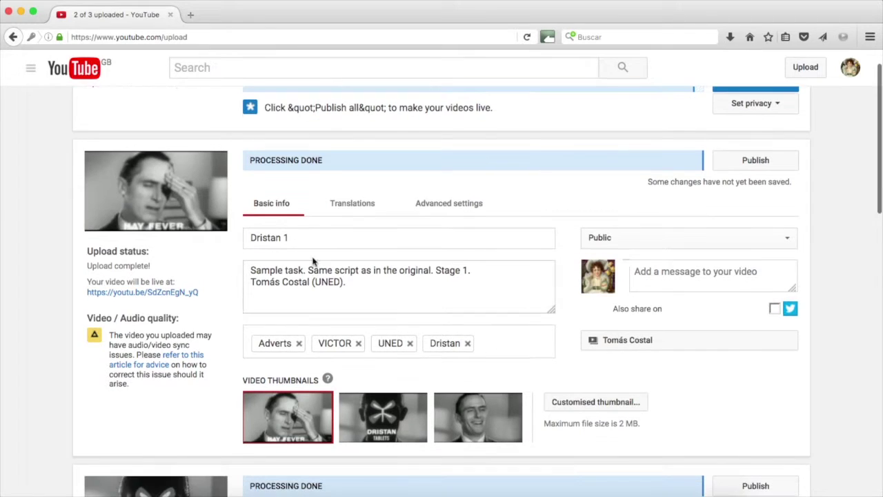
scroll(468, 276, down, 6)
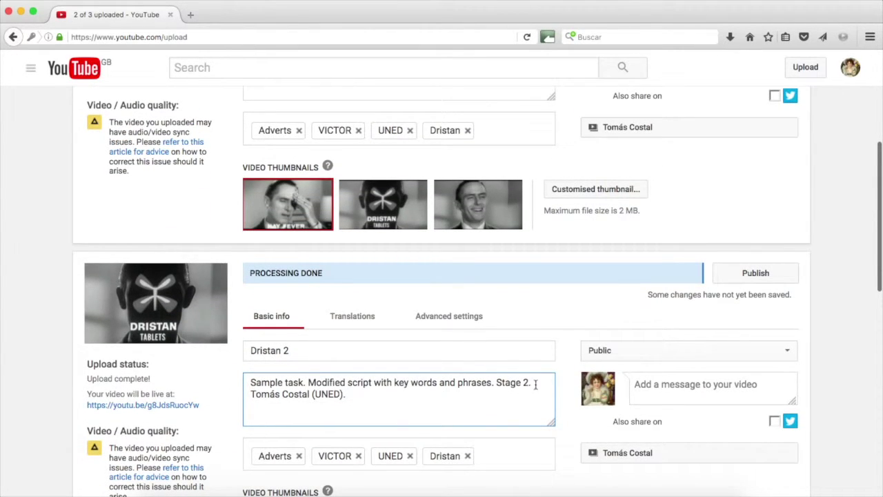
scroll(455, 388, down, 7)
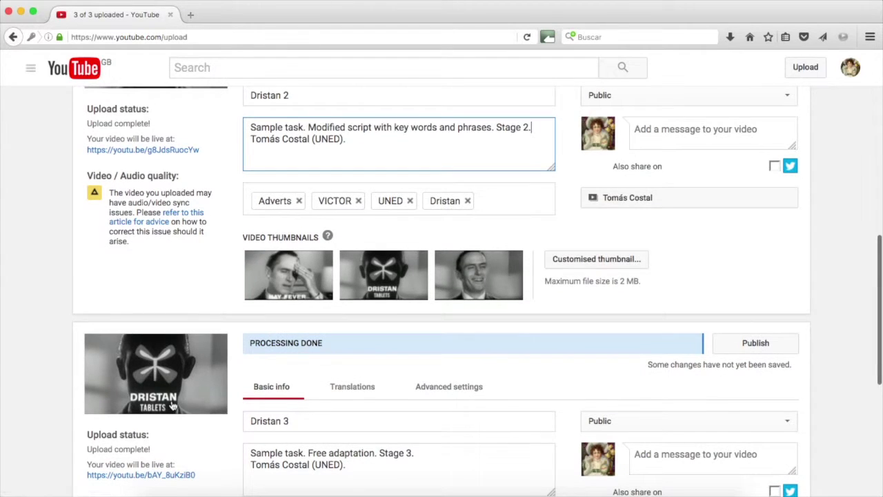
scroll(230, 395, down, 1)
scroll(230, 394, down, 3)
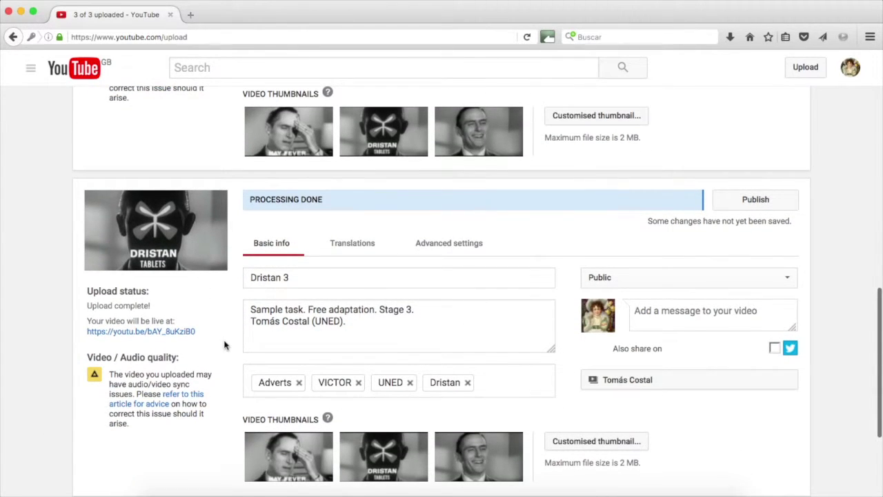
scroll(227, 346, down, 1)
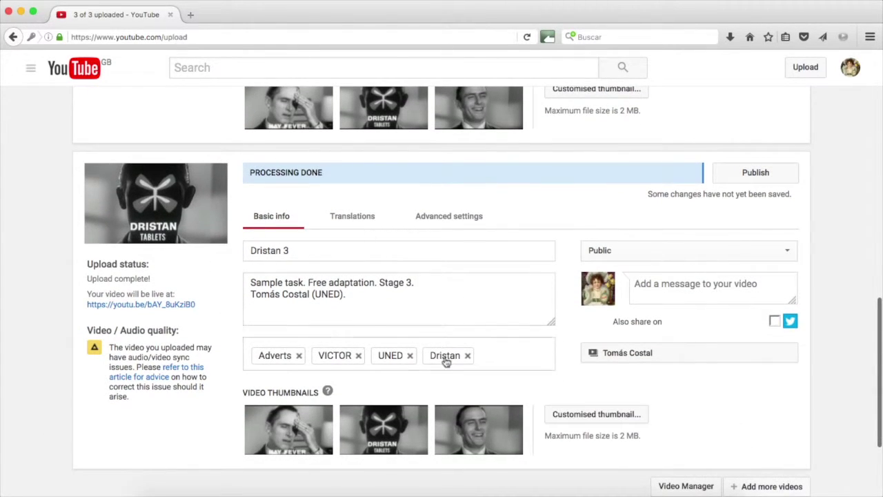
click(489, 428)
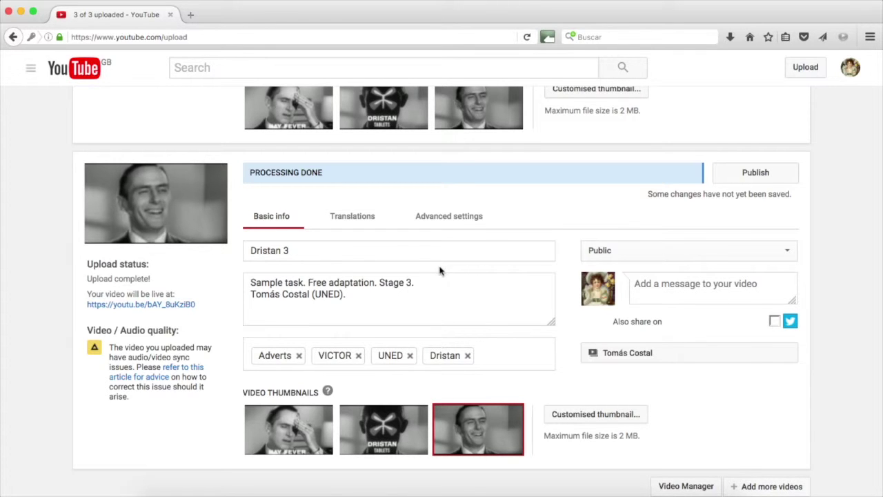
Publish all three uploaded Dristan videos at once with Publish all
scroll(200, 204, up, 5)
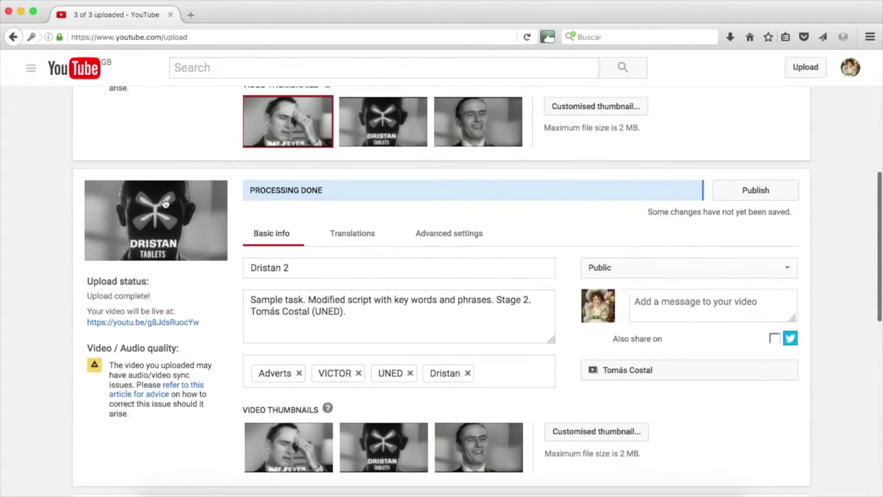
scroll(169, 200, up, 4)
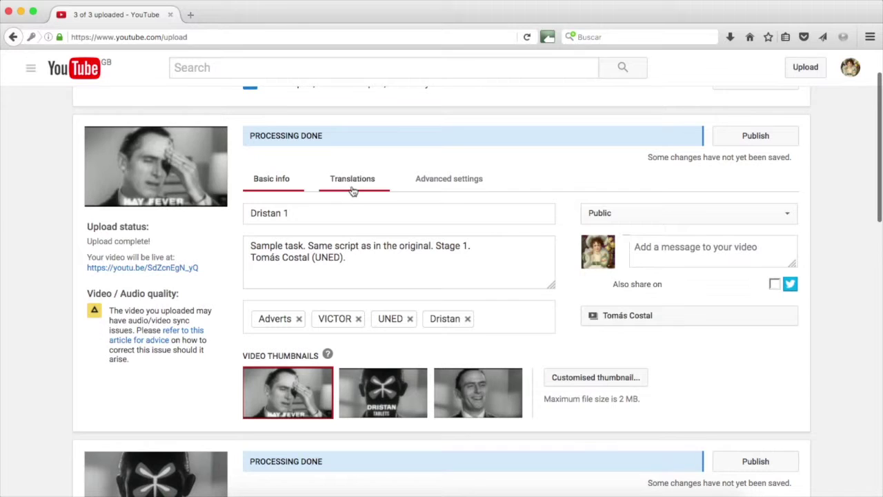
scroll(484, 144, up, 2)
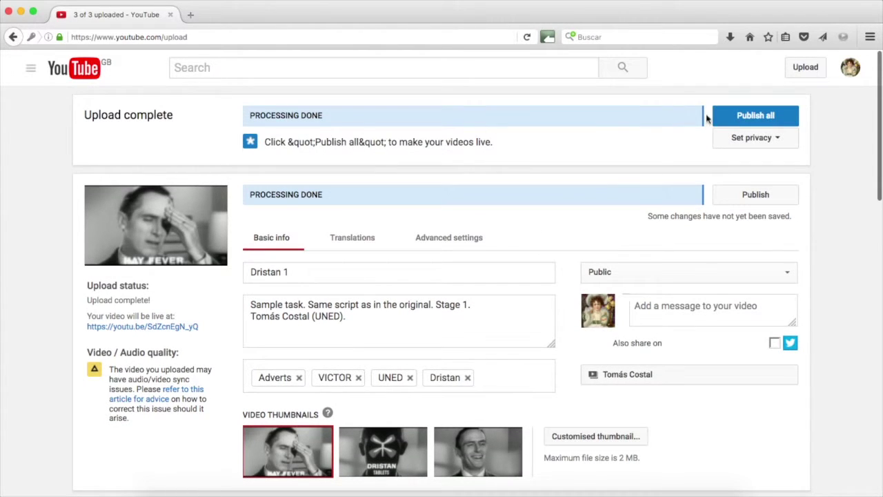
click(741, 121)
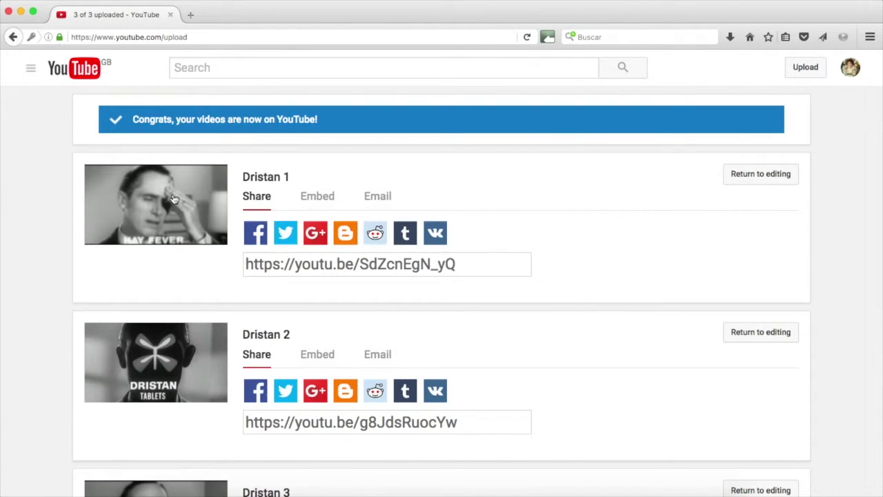
scroll(175, 199, down, 3)
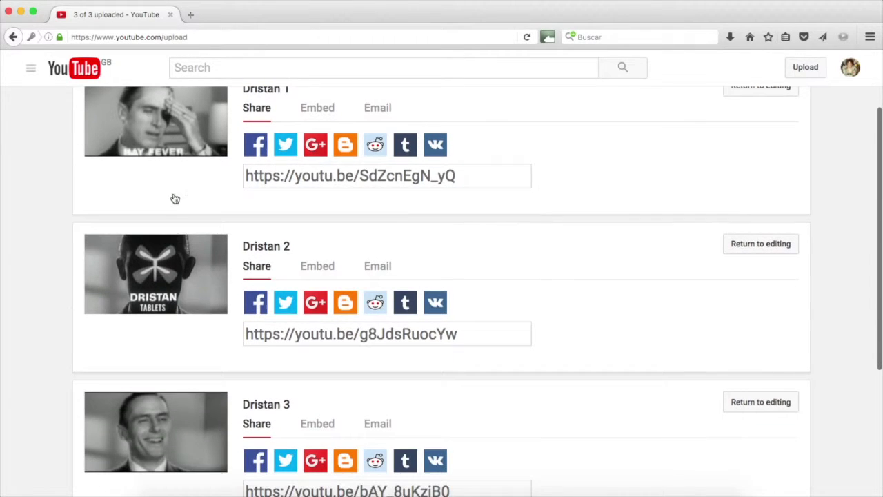
scroll(178, 416, up, 2)
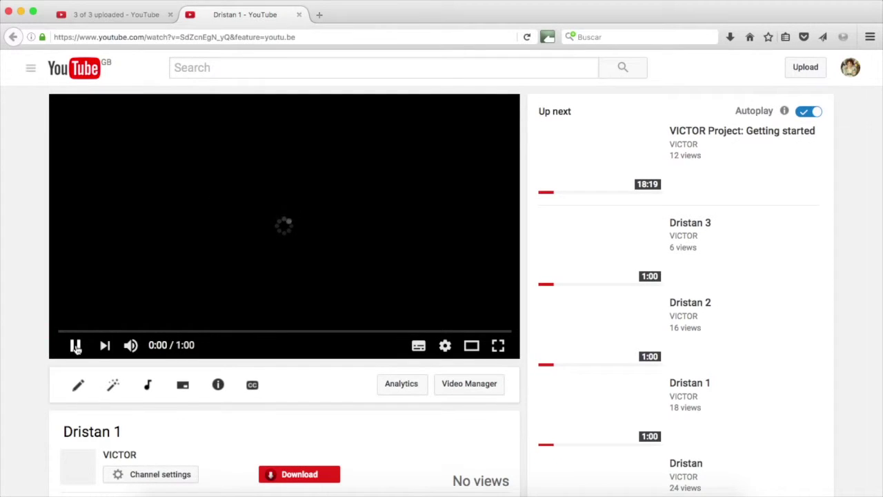
click(76, 346)
scroll(241, 230, down, 4)
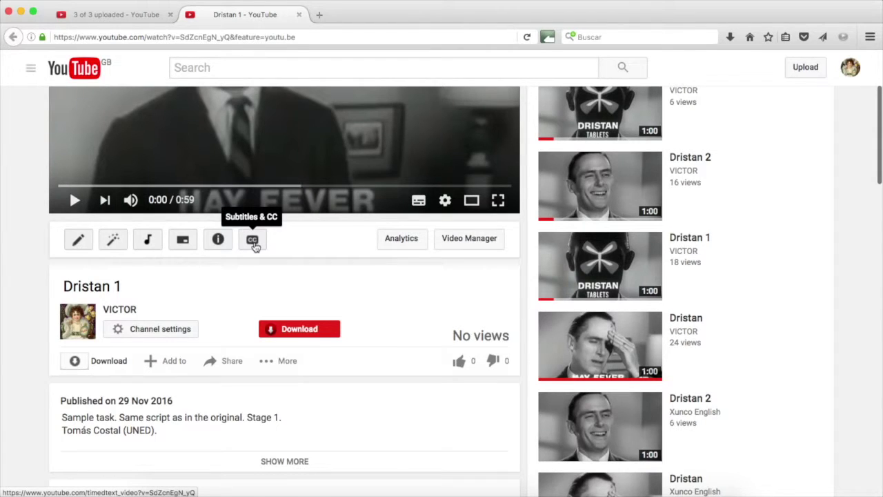
click(252, 240)
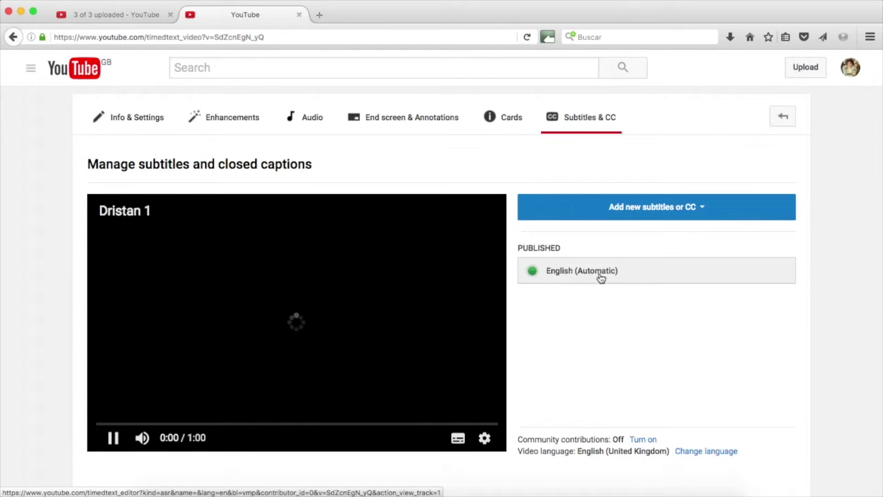
click(647, 210)
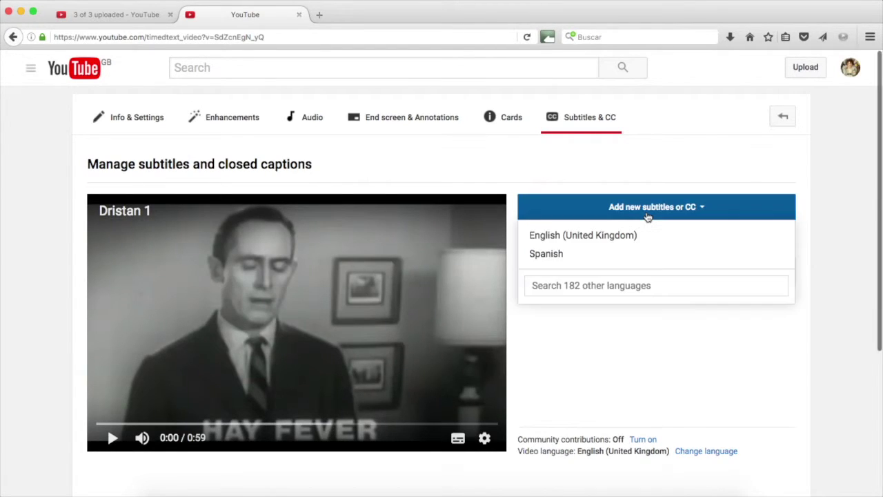
click(600, 236)
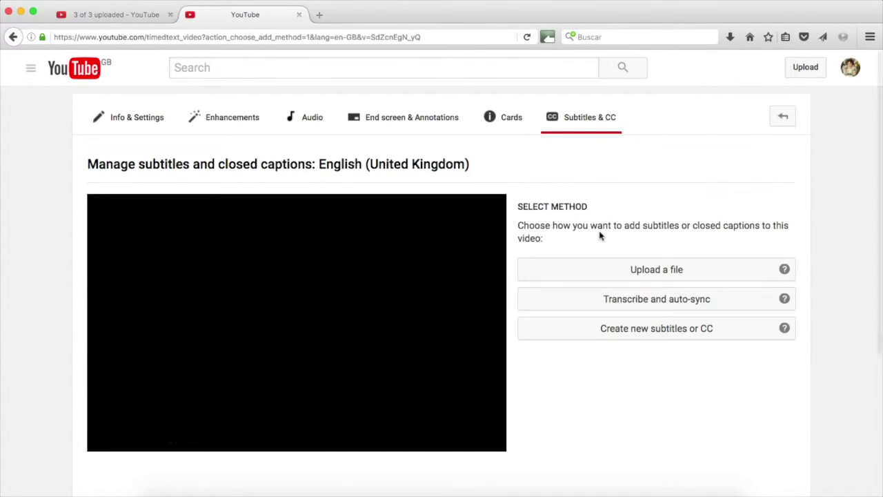
scroll(599, 235, down, 2)
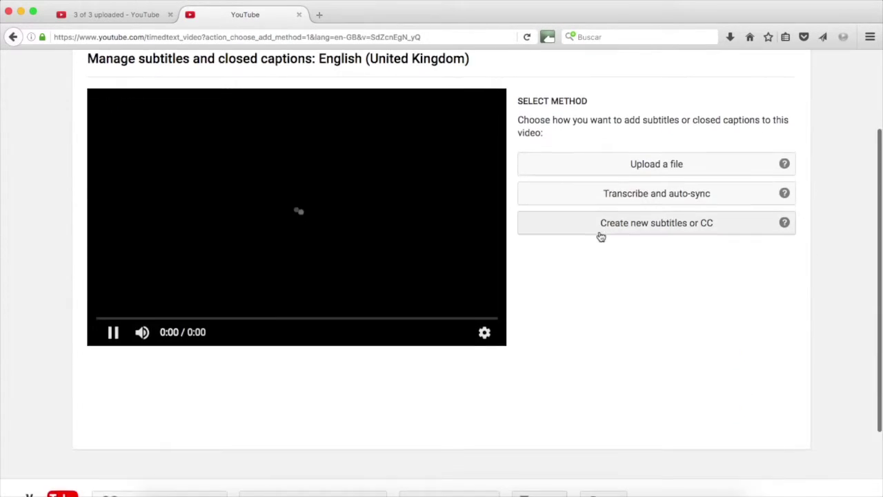
click(700, 198)
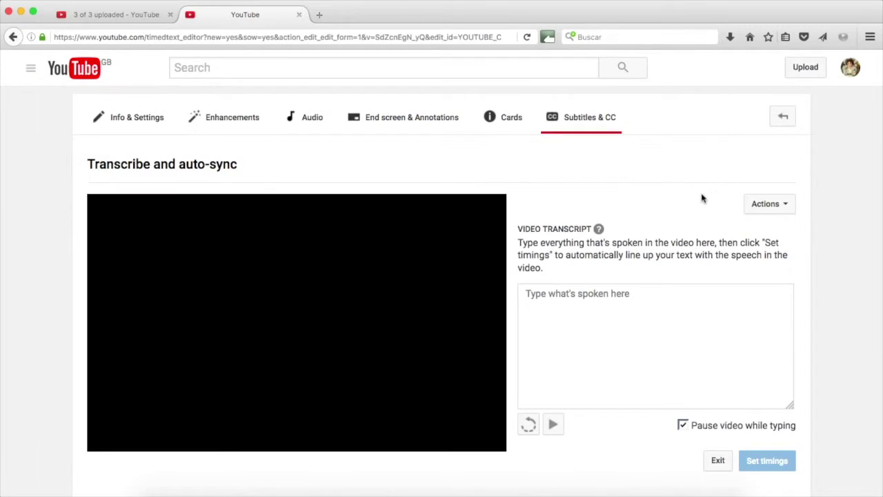
scroll(702, 193, down, 2)
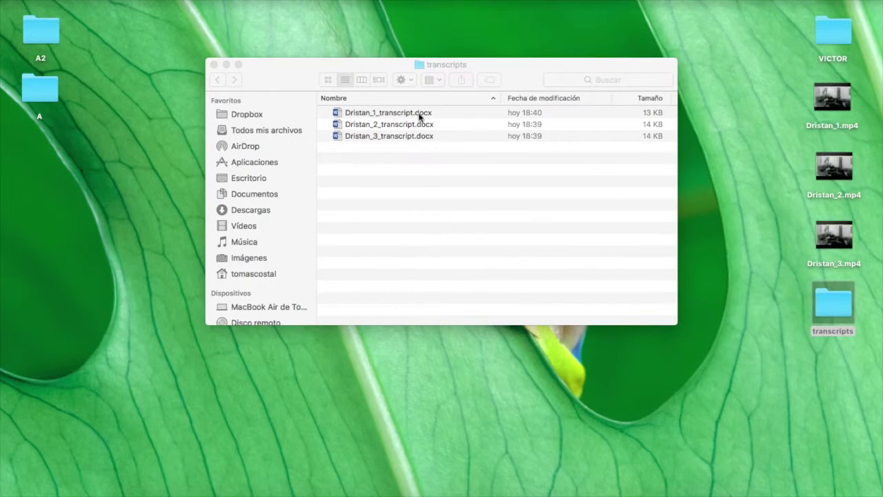
click(419, 114)
Open Dristan_1_transcript.docx in Word and copy its transcript paragraph
double_click(419, 115)
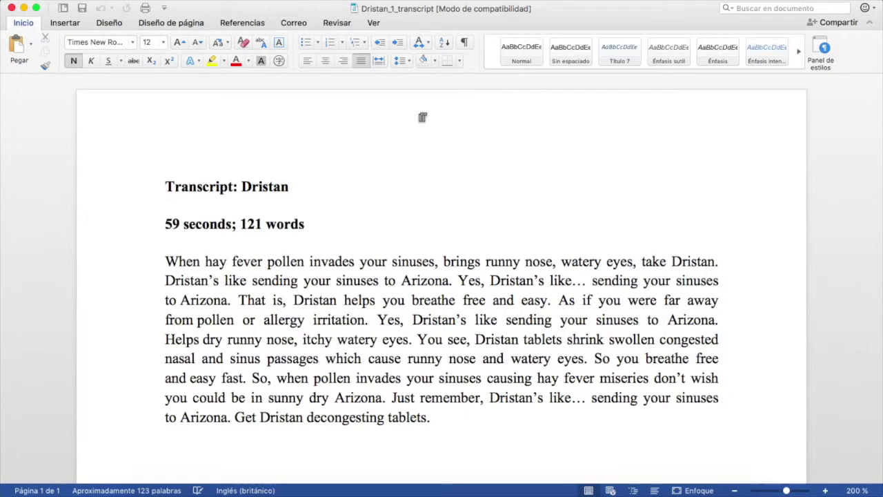
drag(167, 262, 432, 417)
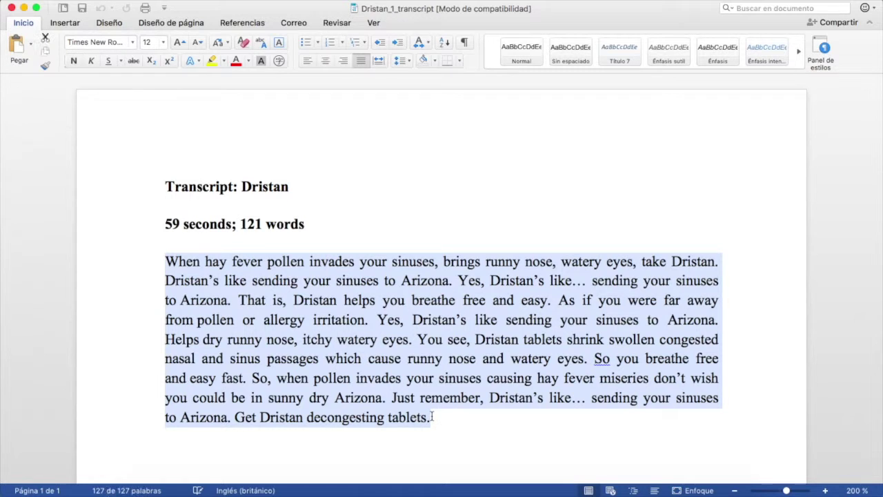
click(702, 488)
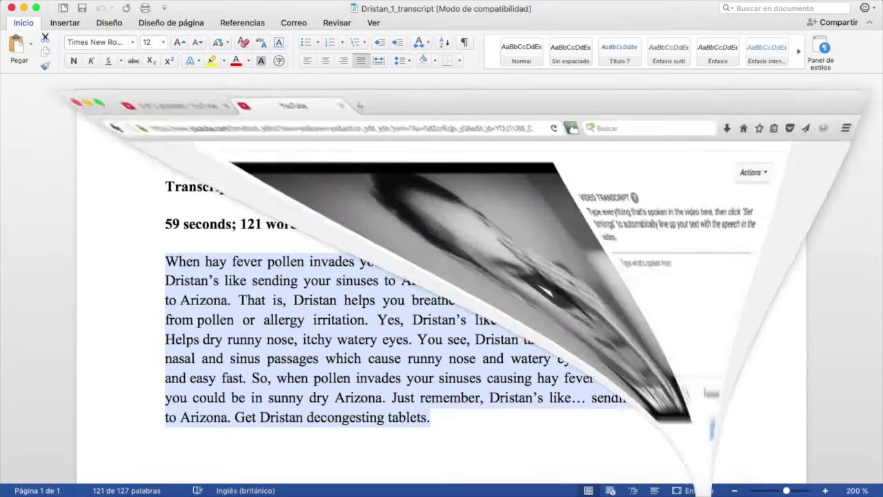
Paste the Dristan transcript into Dristan 1's transcript box and have its timings set automatically
click(559, 192)
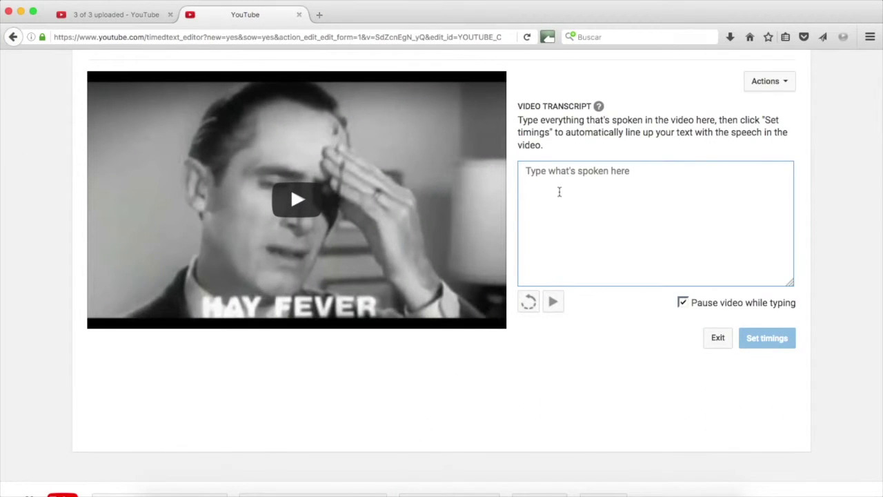
text(When hay fever pollen invades your sinuses, brings runny nose, watery eyes, take Dristan. Dristan's like sending your sinuses to Arizona. Yes, Dristan's like… sending your sinuses to Arizona. That is, Dristan helps you breathe free and easy. As if you were far away from pollen or allergy irritation. Yes, Dristan's like sending your sinuses to Arizona. Helps dry runny nose, itchy watery eyes. You see, Dristan tablets shrink swollen congested nasal and sinus passages which cause runny nose and watery eyes. So you breathe free and easy fast. So, when pollen invades your sinuses causing hay fever misery don't wish you could be in sunny dry Arizona. Just remember, Dristan's like… sending your sinuses to Arizona. Get Dristan decongesting tablets.)
scroll(558, 192, up, 5)
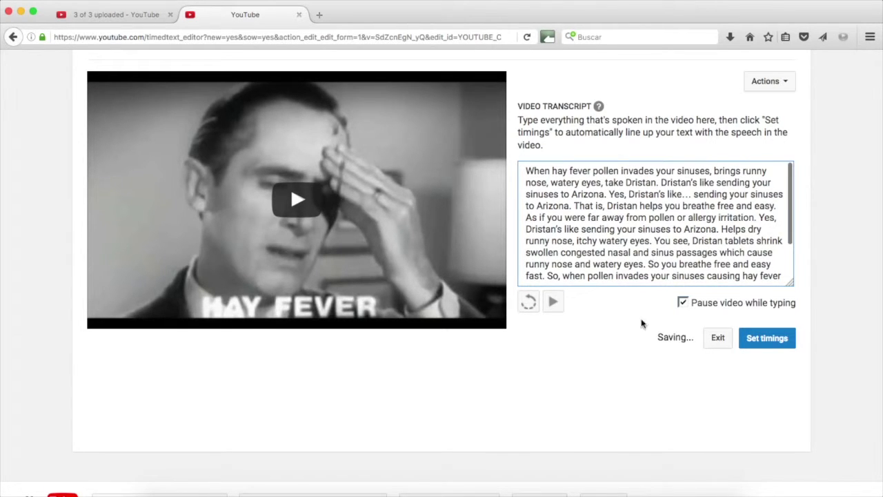
click(764, 338)
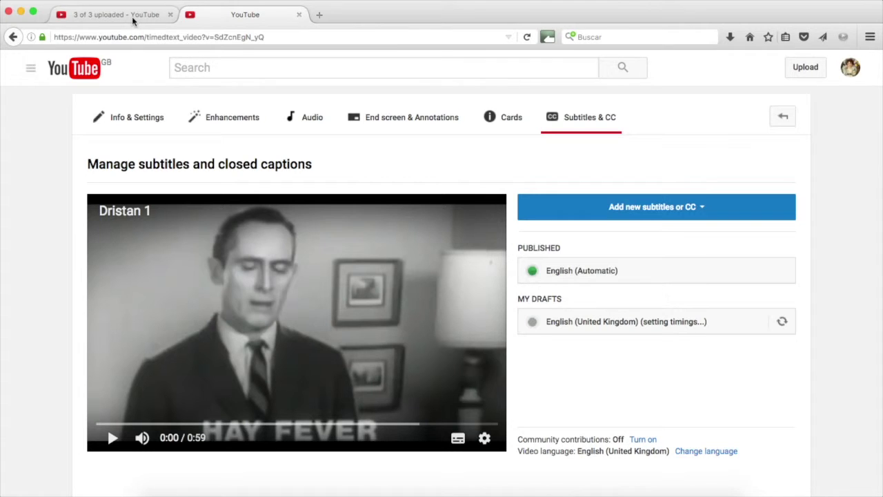
Open the Dristan 1 watch page in a new tab and pause the video
click(137, 213)
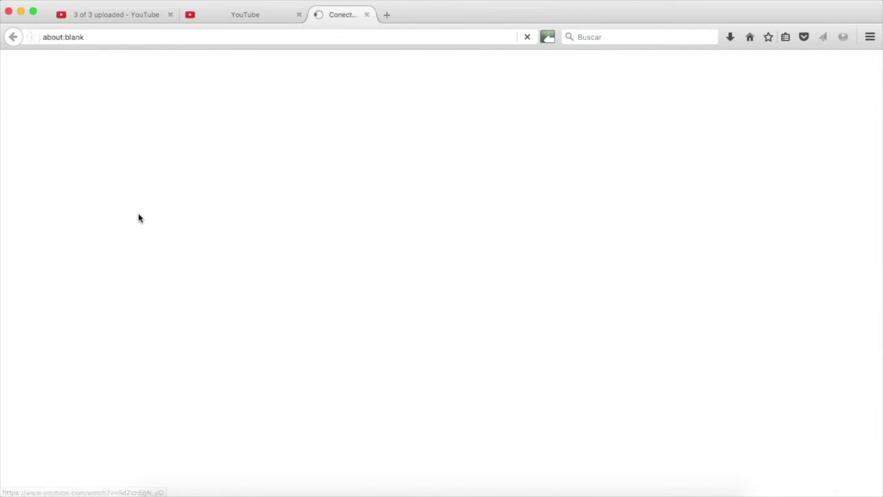
scroll(132, 209, down, 5)
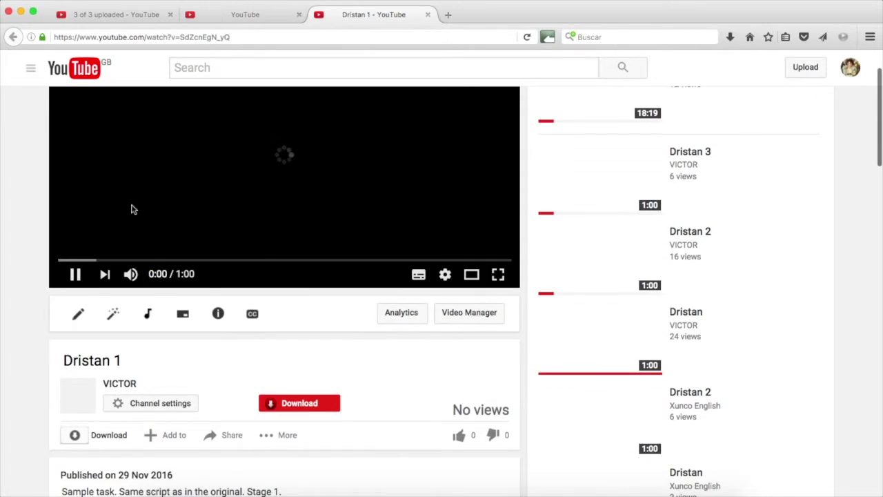
click(75, 275)
scroll(30, 238, up, 2)
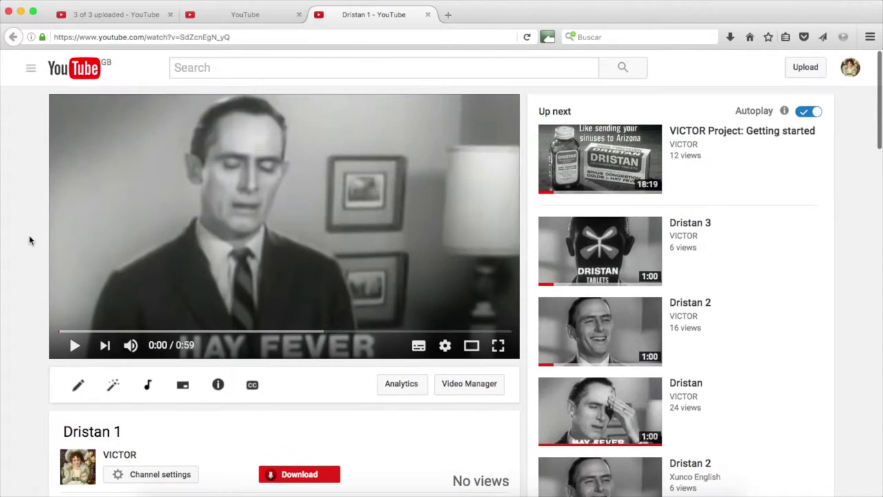
scroll(52, 335, down, 5)
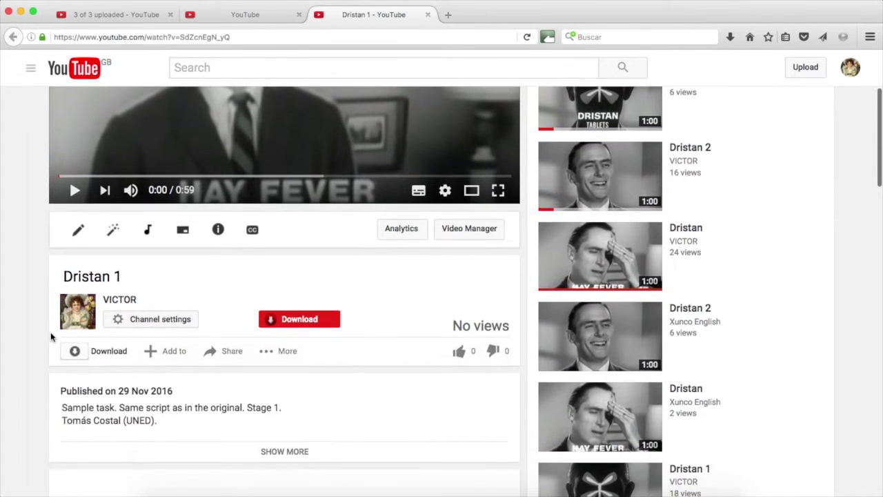
scroll(62, 416, down, 6)
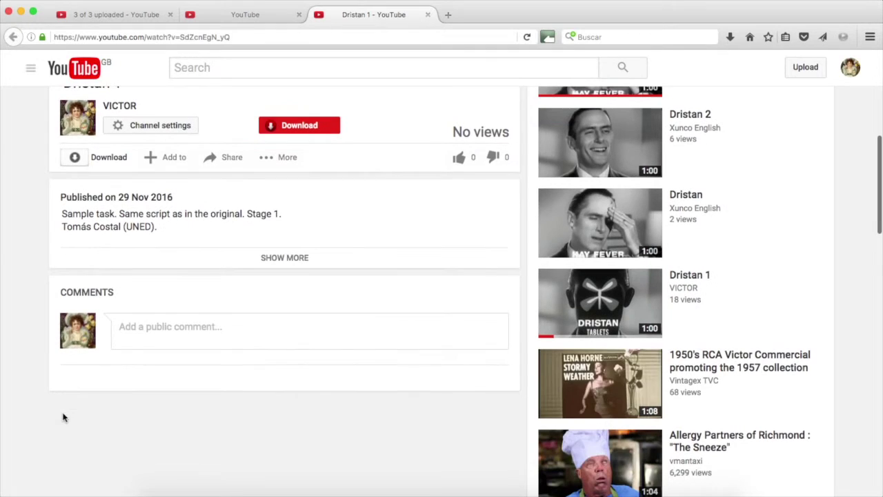
Start a public comment headed 'Assessment - rubric' with lines S:, P:, I:, C: and SE:
click(138, 326)
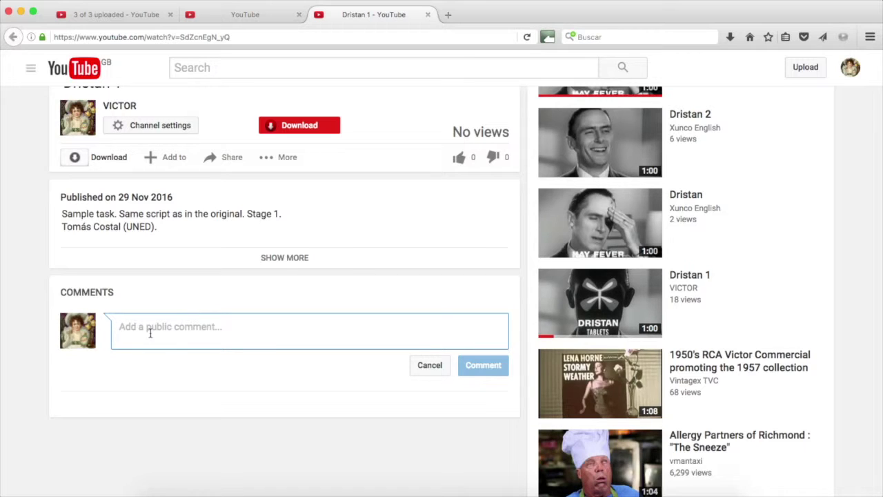
text(Ass)
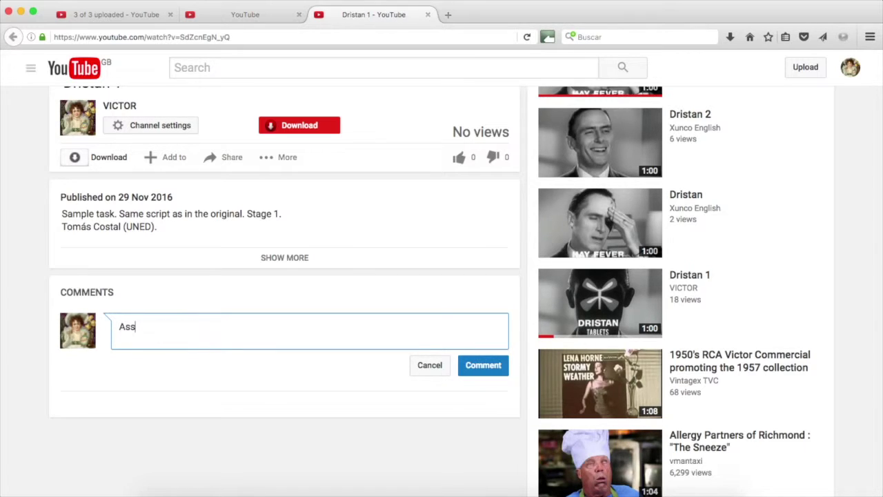
text(essment - rubric)
key(Return)
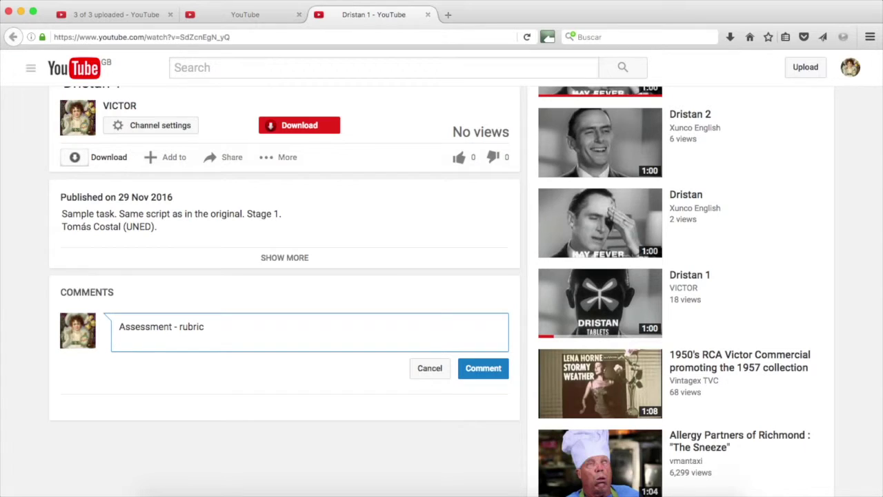
text(S:)
key(Return)
text(P)
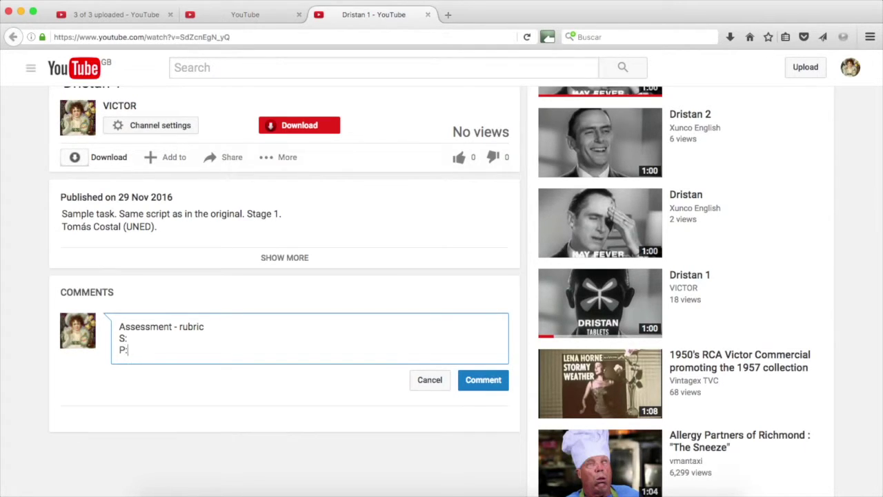
text(:)
key(Return)
text(I:)
key(Return)
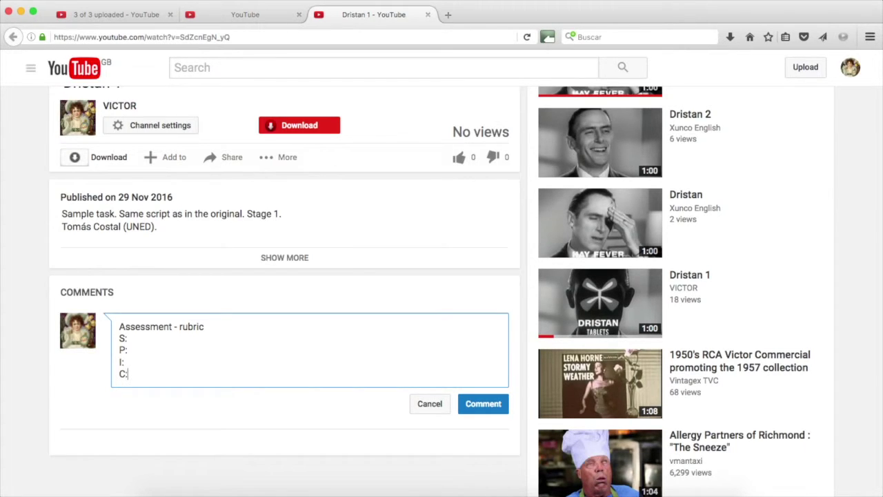
text(C:)
key(Return)
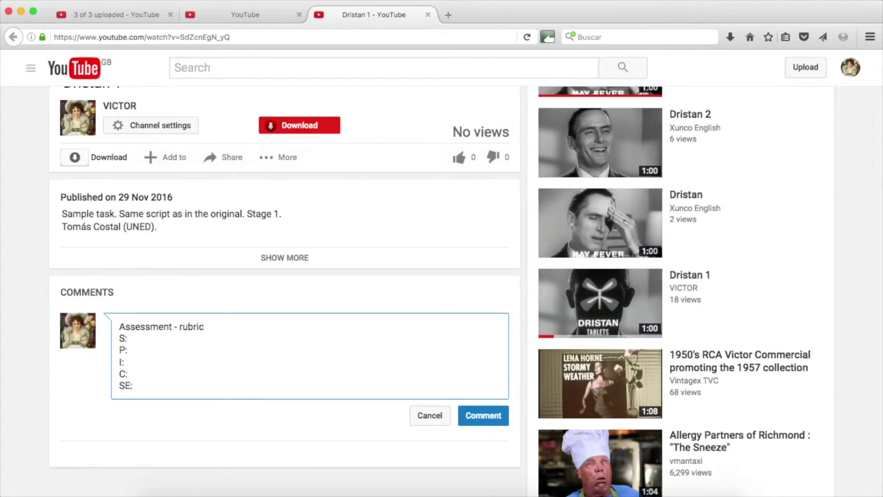
text(SE:)
Add 'Total number of marks: X points' and 'Comments and observation' lines, then post the comment
key(Return)
text(T)
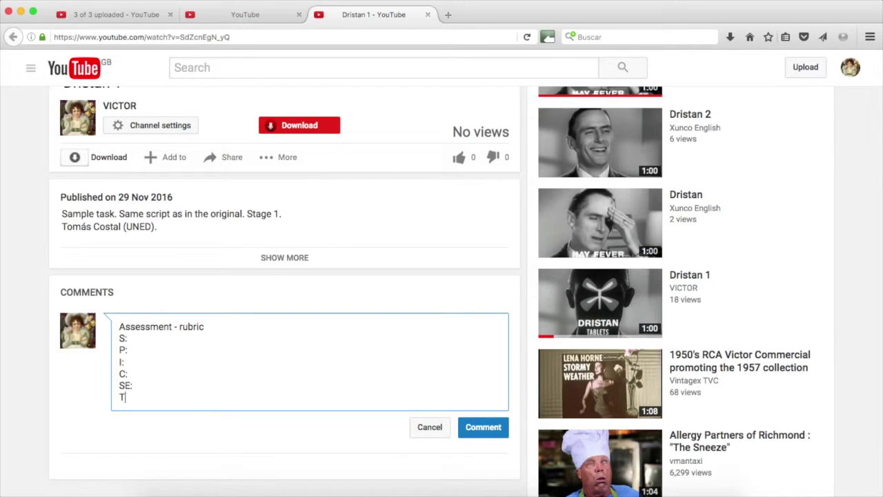
text(otal number of marks:)
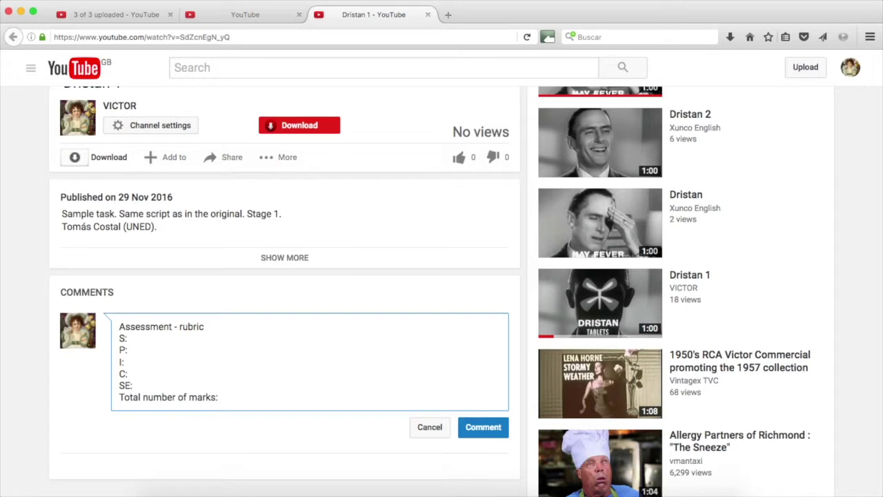
text( X points)
key(Return)
key(Return)
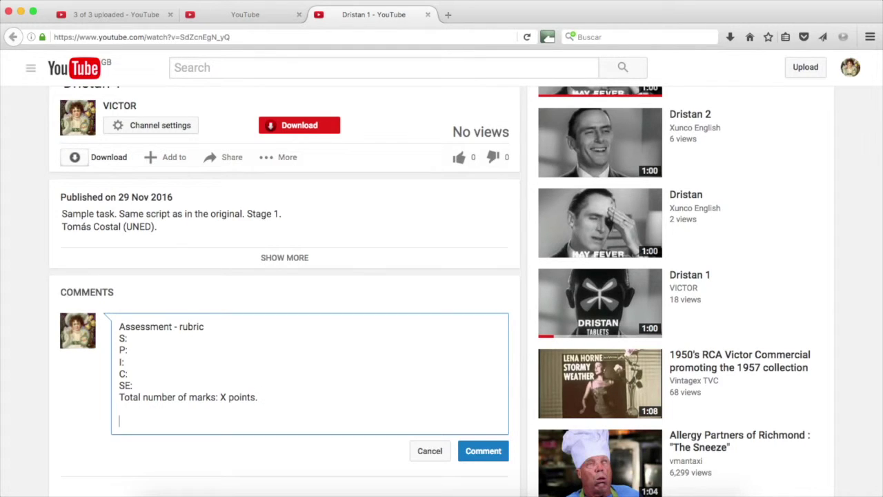
text(Comments and observations: ---)
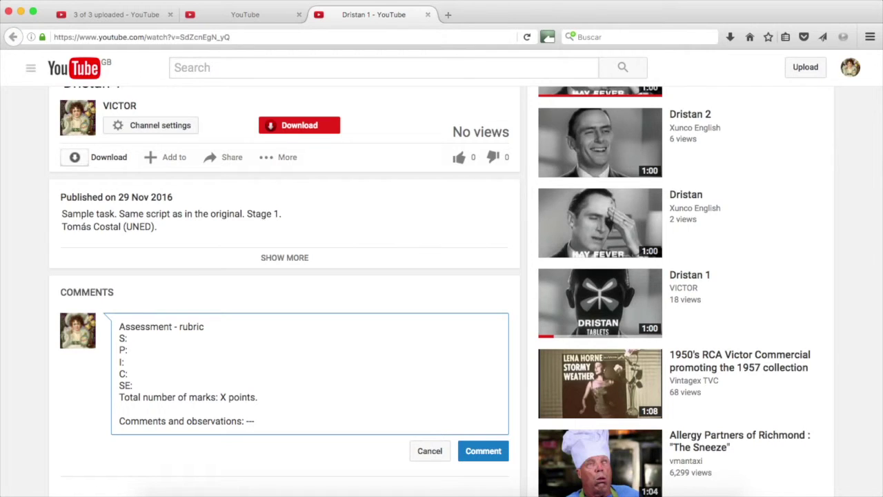
scroll(441, 275, down, 3)
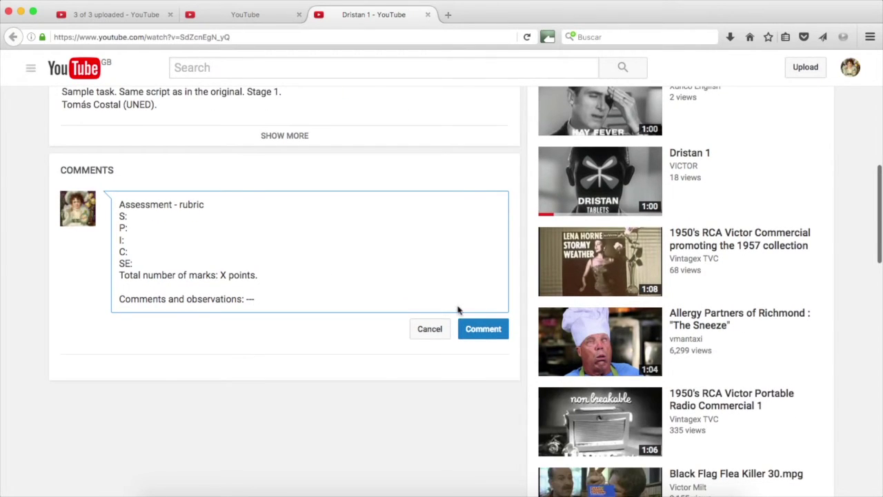
click(486, 329)
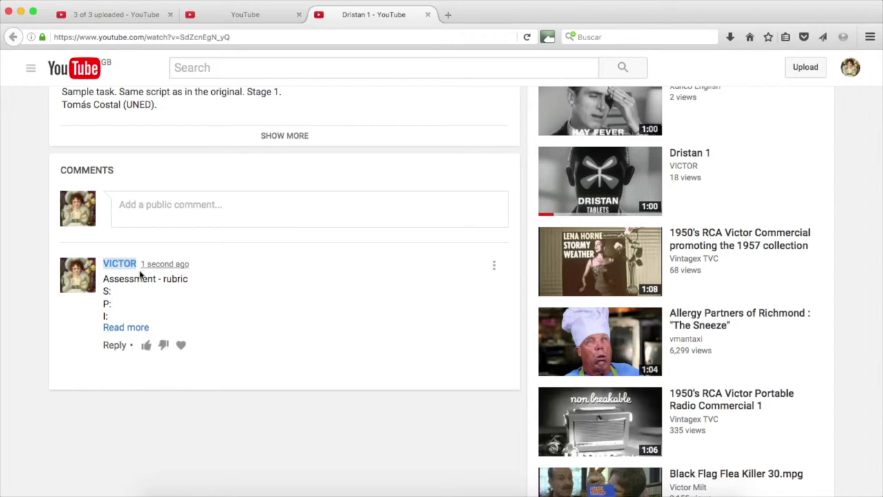
Expand the posted rubric comment with Read more, then scroll back up to the video
click(132, 328)
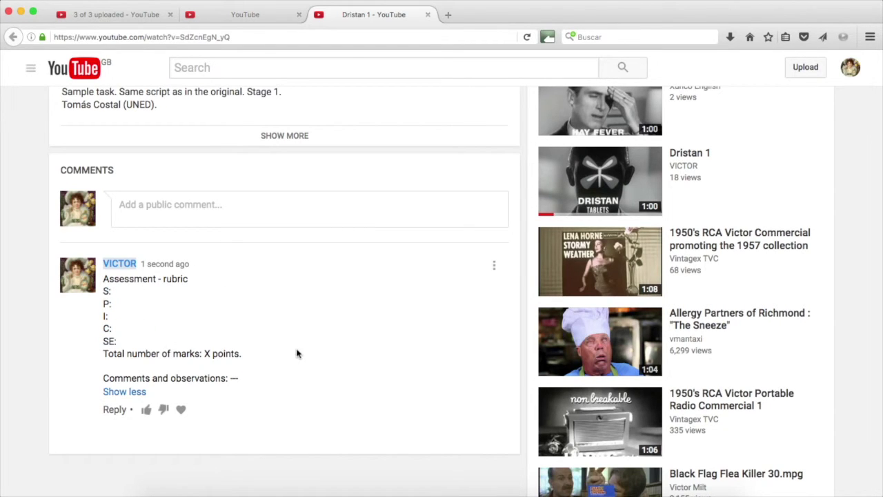
scroll(74, 300, up, 10)
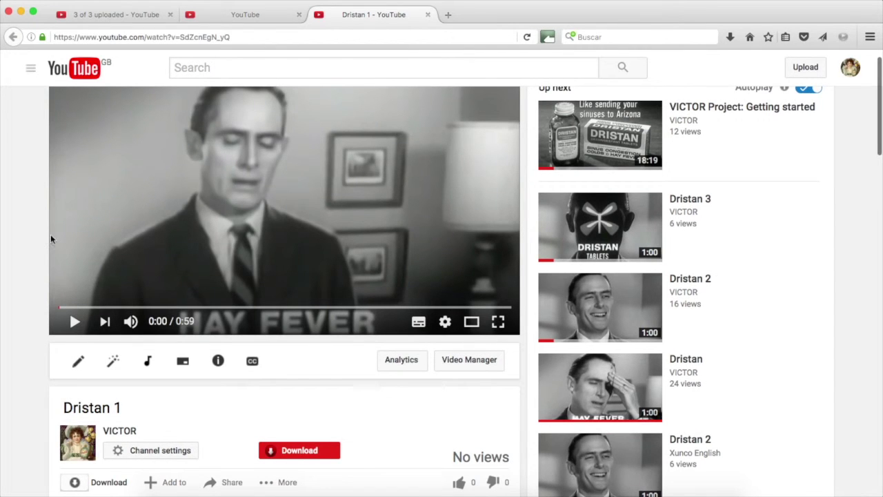
scroll(51, 235, up, 1)
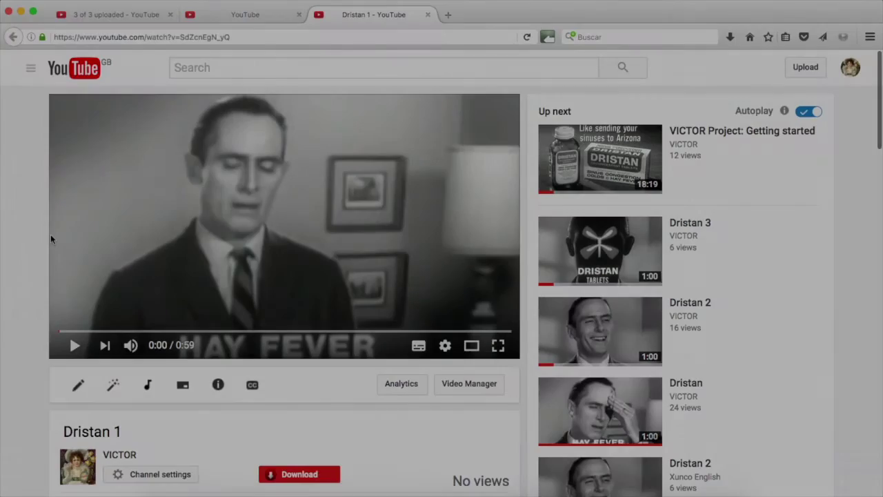